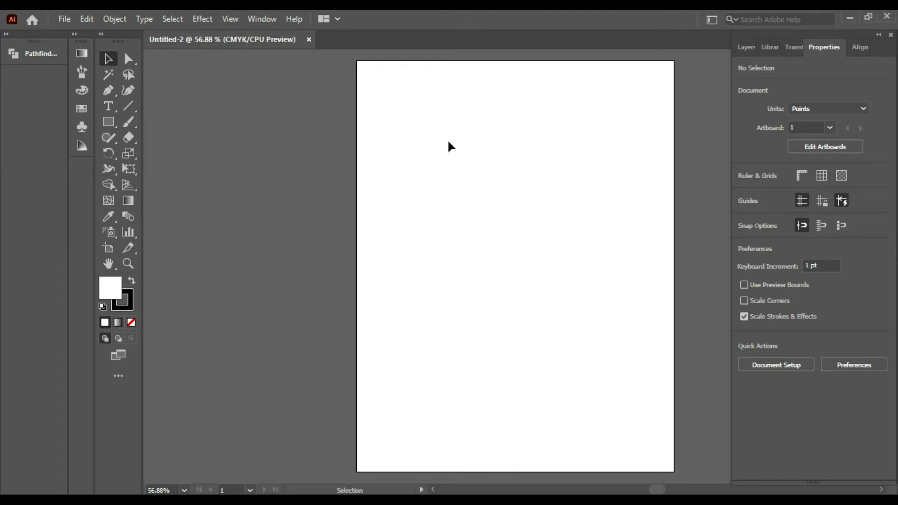
Step: Draw a five-segment zigzag about 109 pt wide and 327 pt high in the artboard's upper half with the Line Segment tool
{"action": "left_click", "coordinate": [128, 106]}
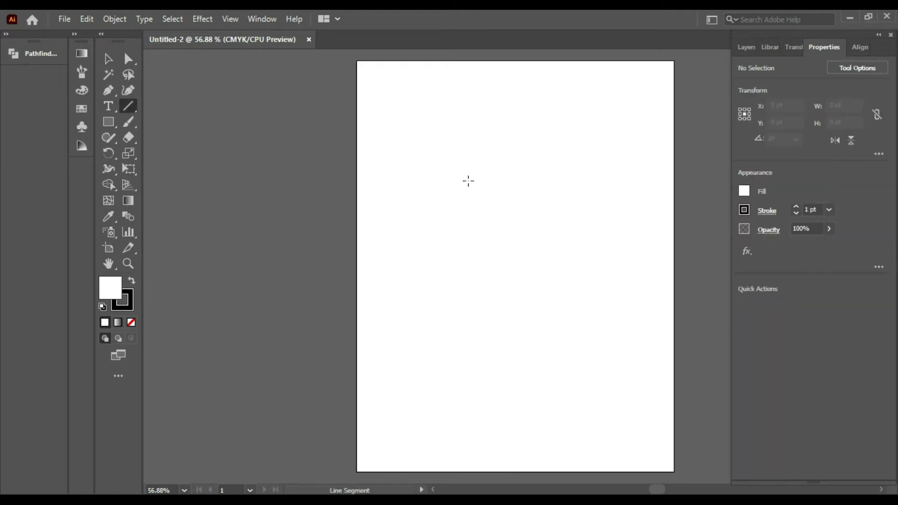
{"action": "scroll", "coordinate": [498, 176], "scroll_direction": "up", "scroll_amount": 2}
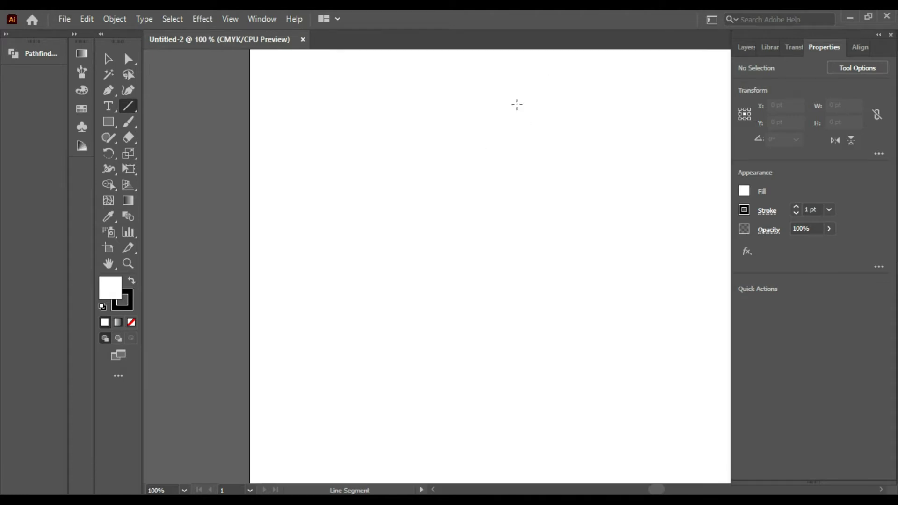
{"action": "scroll", "coordinate": [513, 135], "scroll_direction": "down", "scroll_amount": 2}
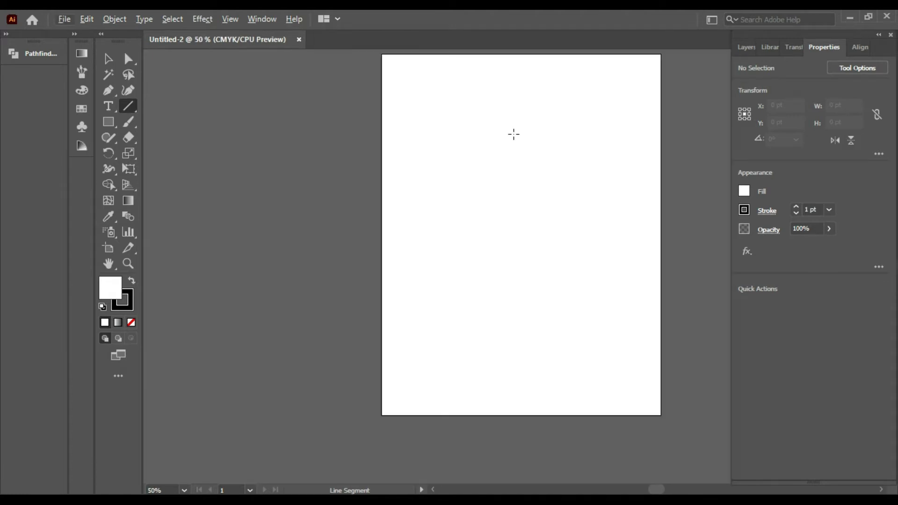
{"action": "double_click", "coordinate": [108, 264]}
{"action": "left_click", "coordinate": [127, 103]}
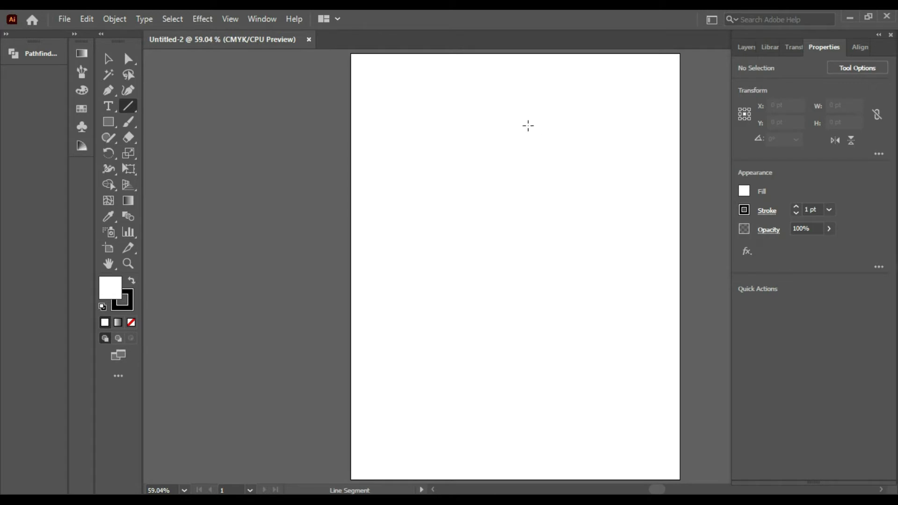
{"action": "mouse_move", "coordinate": [508, 101]}
{"action": "left_mouse_down"}
{"action": "mouse_move", "coordinate": [458, 177]}
{"action": "mouse_move", "coordinate": [484, 179]}
{"action": "mouse_move", "coordinate": [459, 217]}
{"action": "mouse_move", "coordinate": [483, 218]}
{"action": "mouse_move", "coordinate": [450, 277]}
{"action": "left_mouse_up"}
{"action": "left_click", "coordinate": [480, 198], "text": "ctrl"}
{"action": "key", "text": "ctrl+shift+a"}
{"action": "key", "text": "v"}
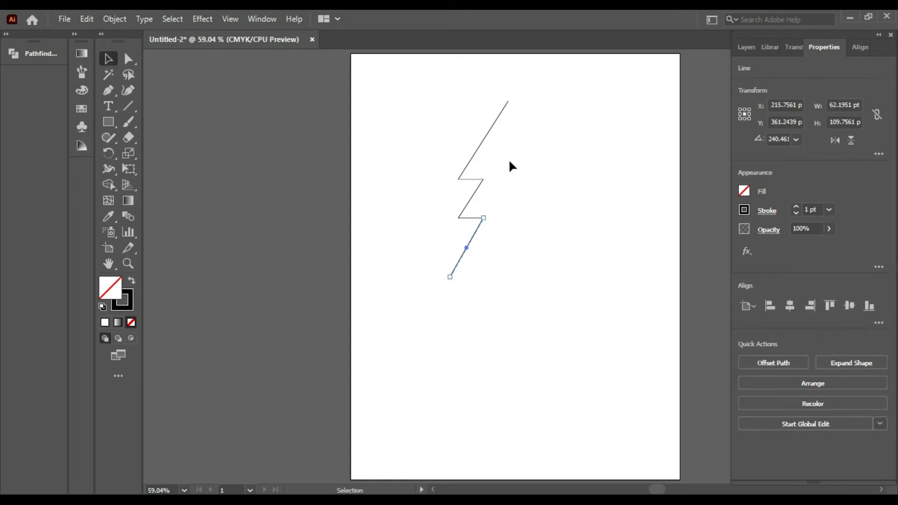
Step: Group the zigzag's line segments and create a copy reflected across the vertical axis
{"action": "left_click_drag", "start_coordinate": [430, 120], "coordinate": [571, 317]}
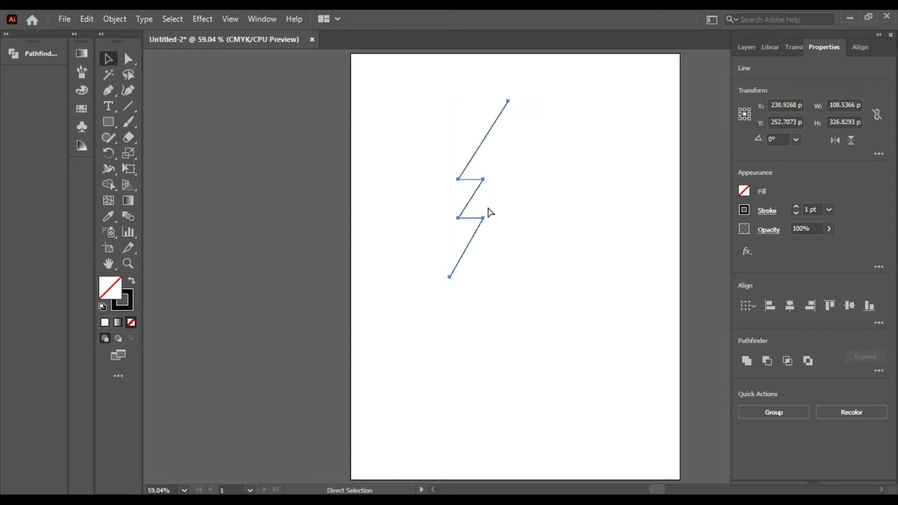
{"action": "key", "text": "ctrl+g"}
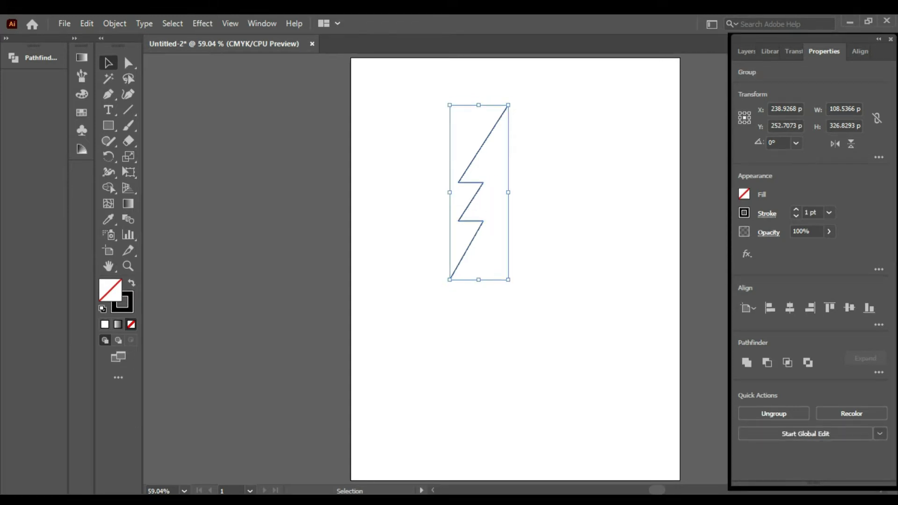
{"action": "right_click", "coordinate": [608, 351]}
{"action": "left_click", "coordinate": [644, 397]}
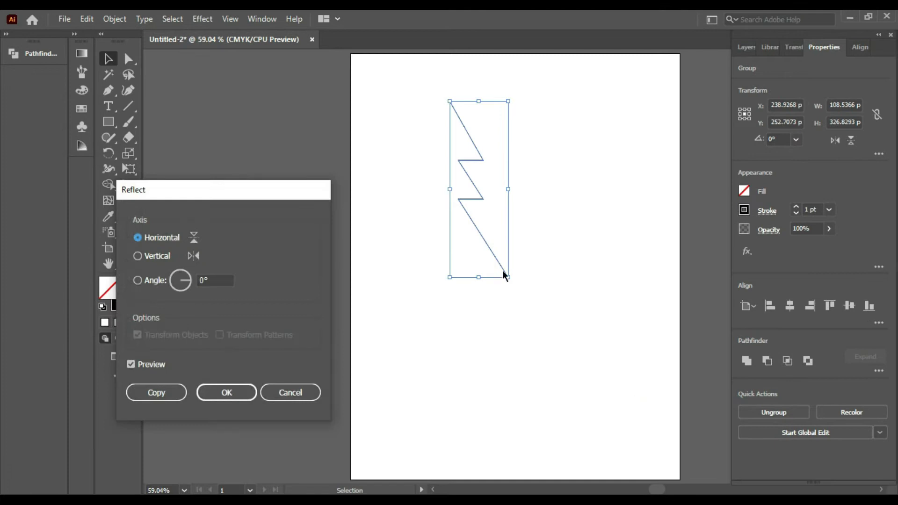
{"action": "left_click", "coordinate": [137, 256]}
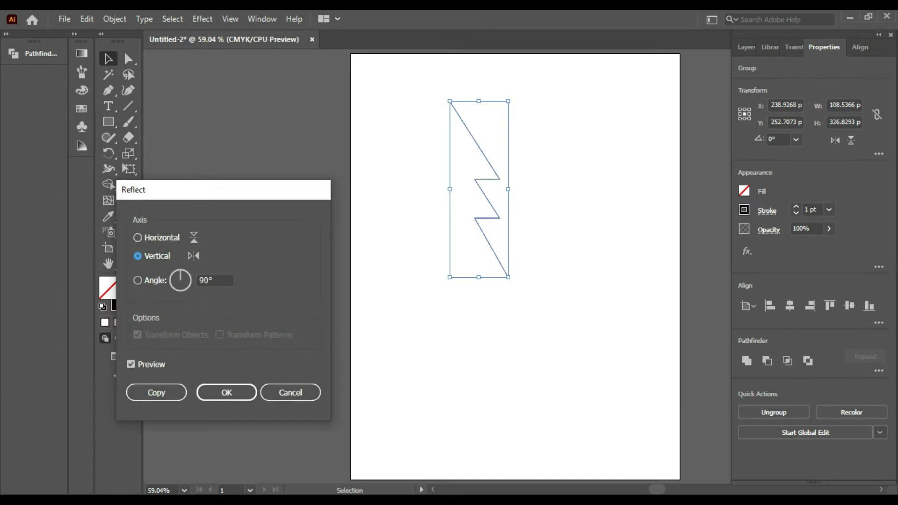
{"action": "left_click", "coordinate": [156, 392]}
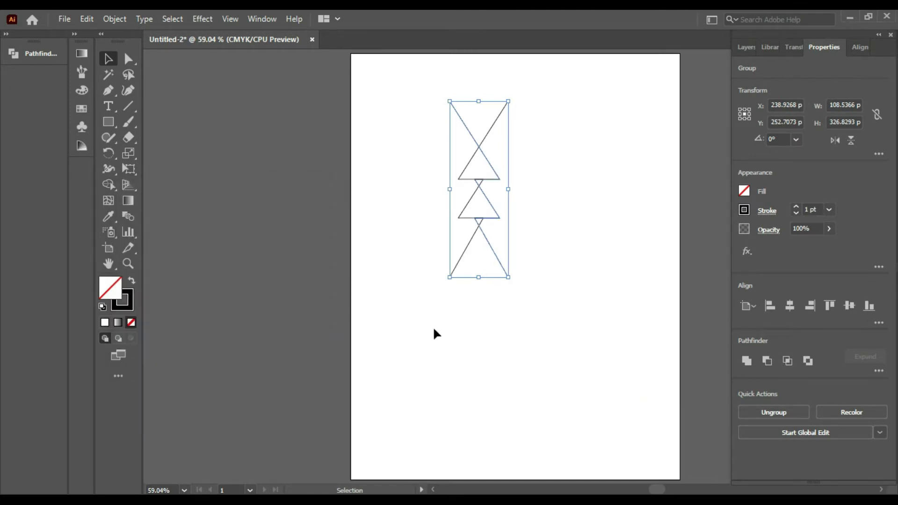
Step: Move the reflected copy to the right of the original zigzag and reflect it across the vertical axis again
{"action": "left_click_drag", "start_coordinate": [497, 256], "coordinate": [532, 265]}
{"action": "right_click", "coordinate": [527, 253]}
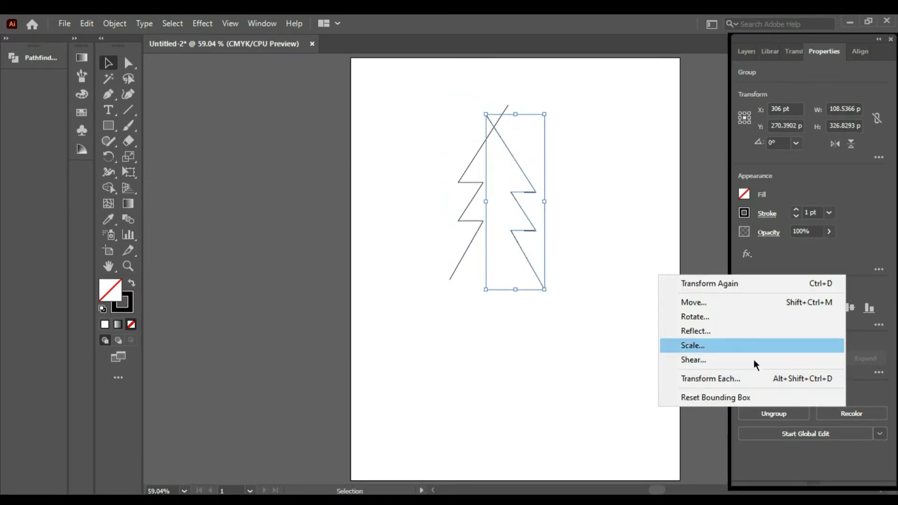
{"action": "left_click", "coordinate": [754, 329]}
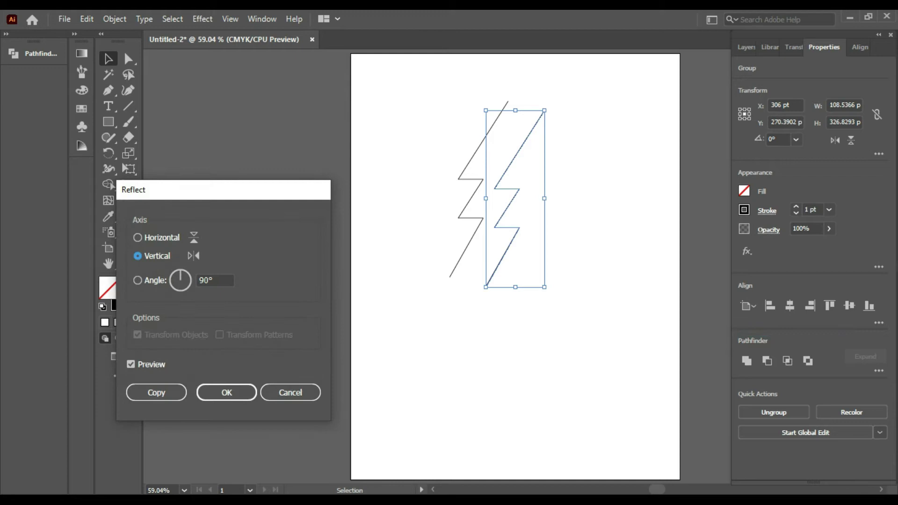
{"action": "key", "text": "Return"}
Step: Nudge the right-hand zigzag up 30 pt, keeping its horizontal distance from the original
{"action": "key", "text": "shift+Up"}
{"action": "key", "text": "shift+Up"}
{"action": "key", "text": "shift+Up"}
{"action": "key", "text": "shift+Left"}
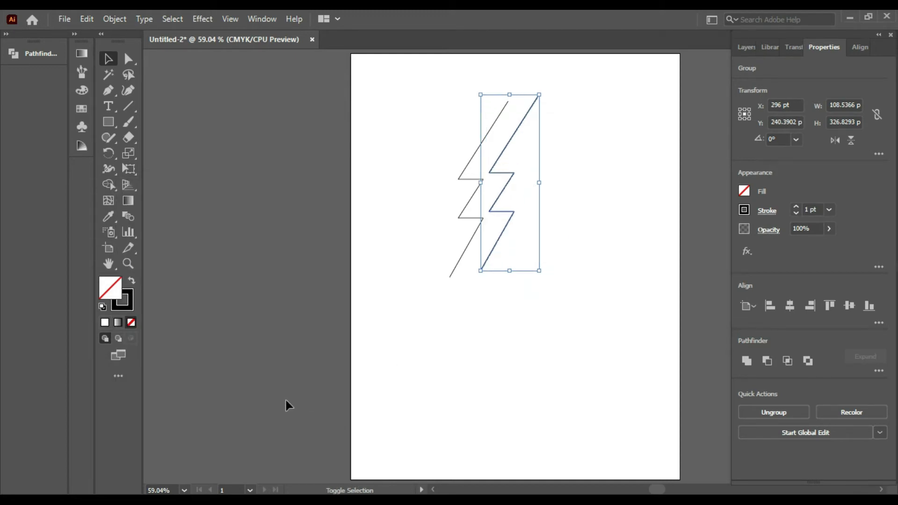
{"action": "key", "text": "shift+Right"}
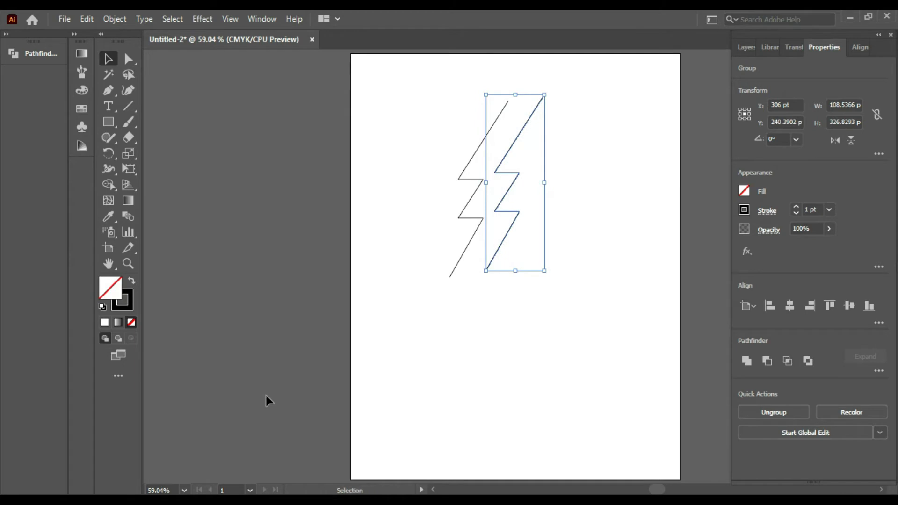
{"action": "left_click", "coordinate": [597, 327]}
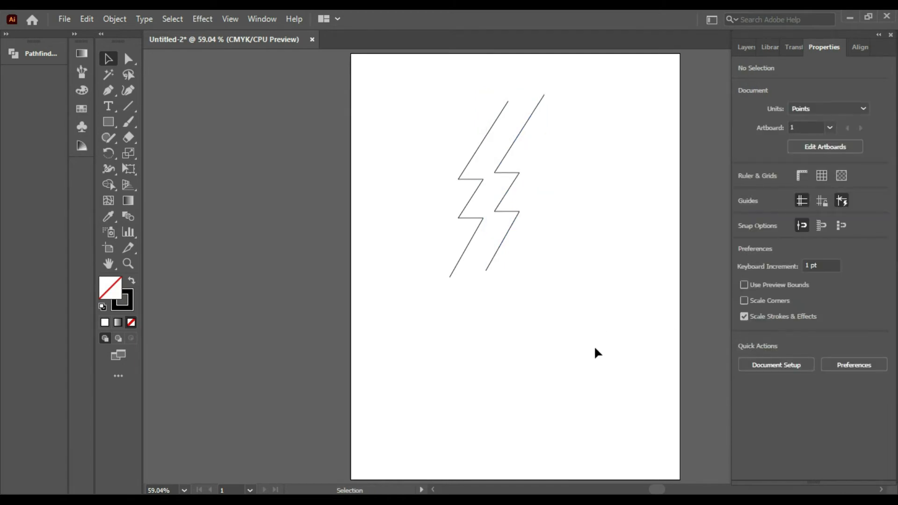
Step: Move the end anchor points so the two zigzags meet in one point at the top and one at the bottom
{"action": "key", "text": "a"}
{"action": "left_click_drag", "start_coordinate": [503, 82], "coordinate": [518, 100]}
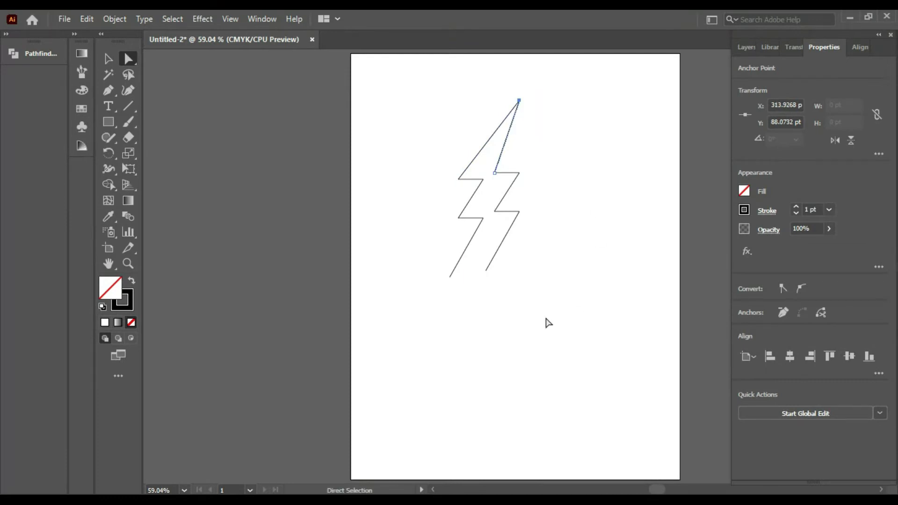
{"action": "left_click", "coordinate": [487, 271]}
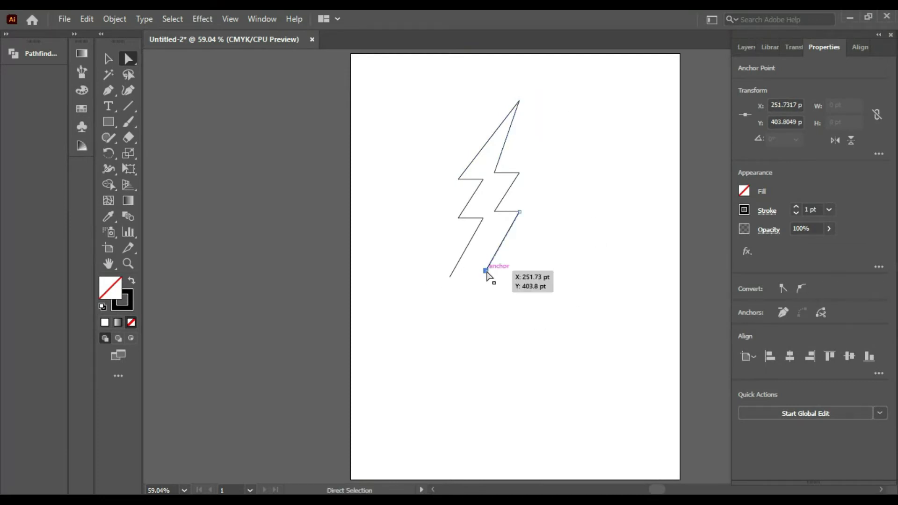
{"action": "left_click_drag", "start_coordinate": [486, 272], "coordinate": [470, 277]}
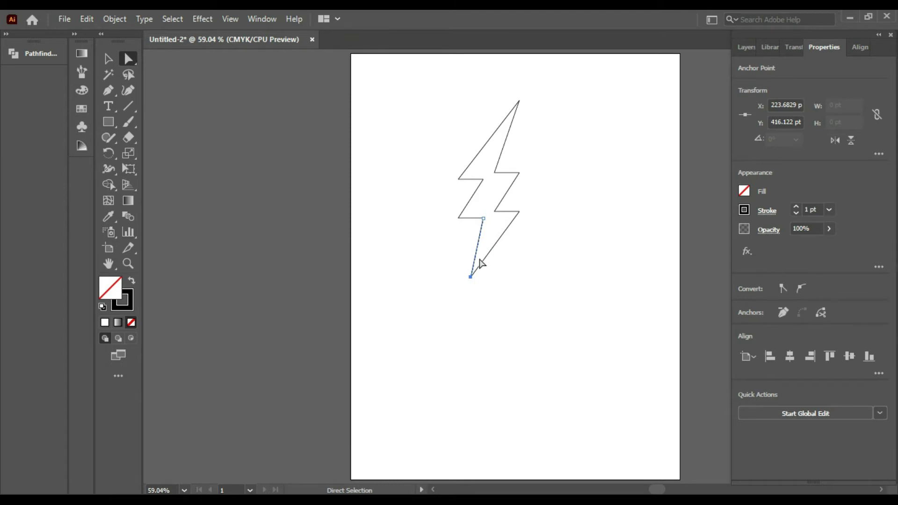
{"action": "left_click", "coordinate": [479, 96]}
Step: Select both joined zigzags and group them into a single lightning bolt outline
{"action": "left_click_drag", "start_coordinate": [441, 94], "coordinate": [554, 323]}
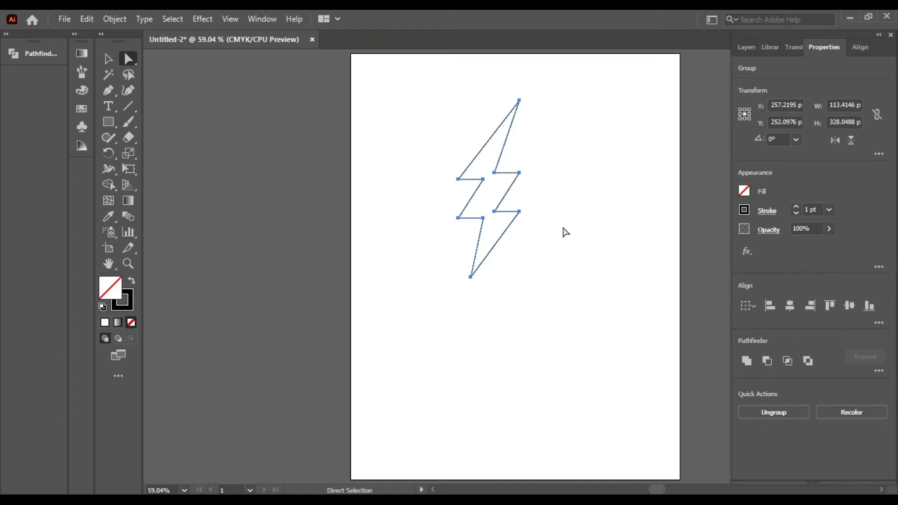
{"action": "key", "text": "v"}
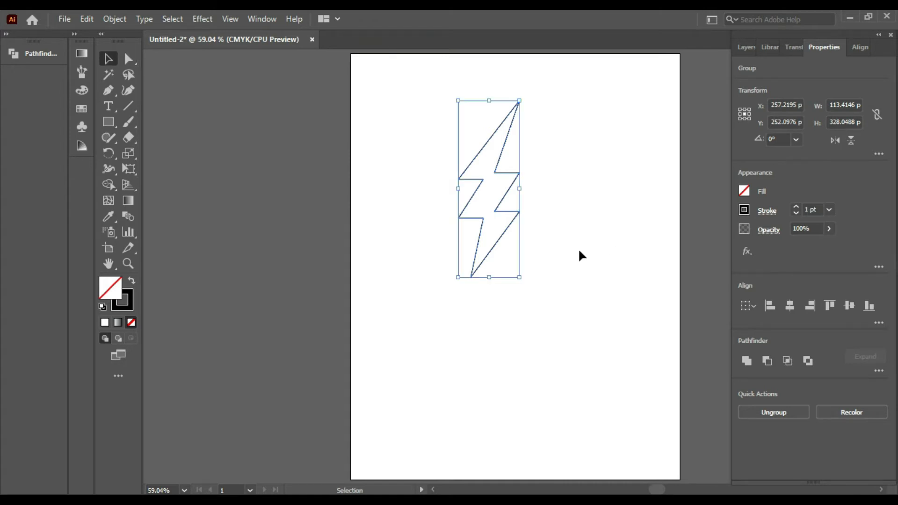
{"action": "key", "text": "ctrl+g"}
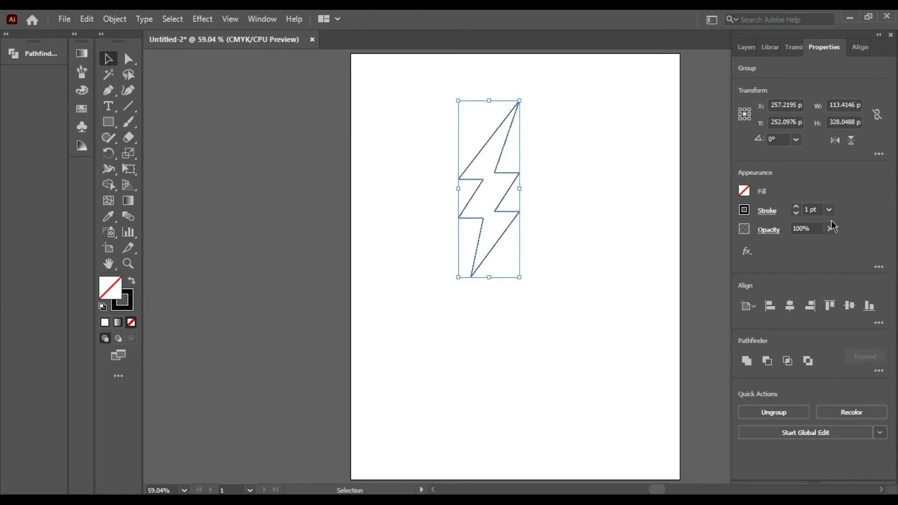
Step: Set the bolt outline's stroke weight to 4 pt and adjust its stroke options
{"action": "left_click", "coordinate": [817, 210]}
{"action": "scroll", "coordinate": [817, 211], "scroll_direction": "up", "scroll_amount": 2}
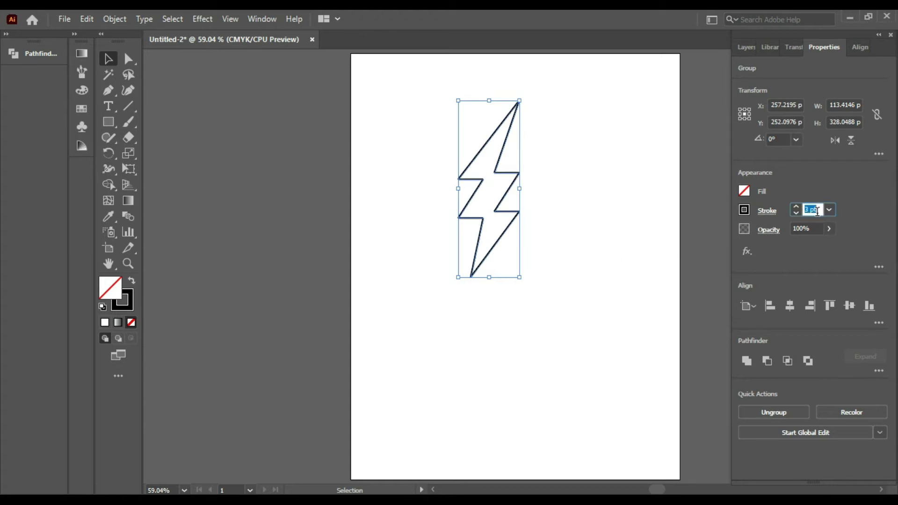
{"action": "key", "text": "Up"}
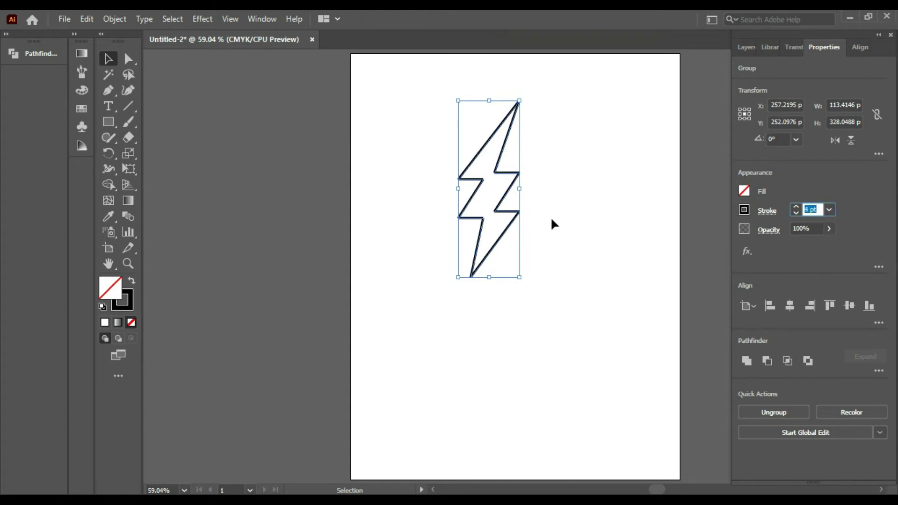
{"action": "left_click", "coordinate": [543, 217]}
{"action": "left_click_drag", "start_coordinate": [426, 108], "coordinate": [575, 229]}
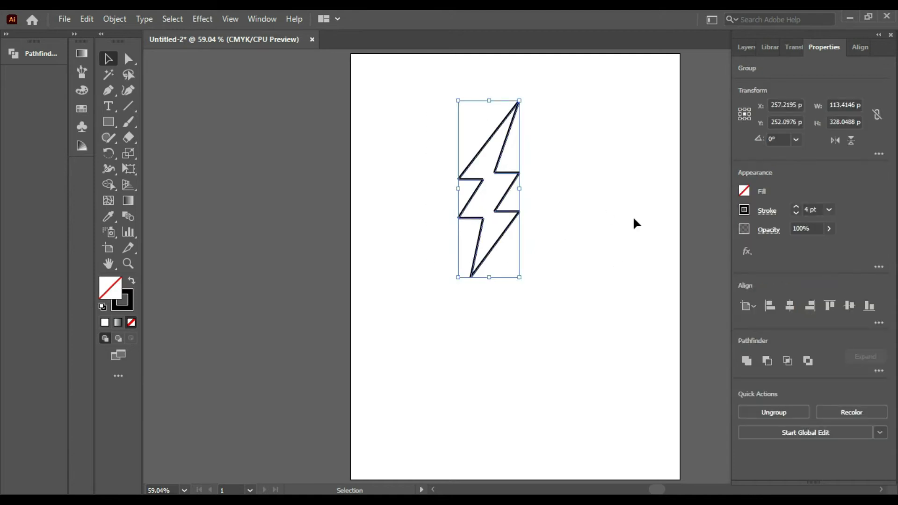
{"action": "left_click", "coordinate": [766, 211]}
{"action": "left_click", "coordinate": [697, 245]}
{"action": "left_click", "coordinate": [591, 235]}
{"action": "left_click", "coordinate": [578, 208]}
Step: Set the fill colour of the selected bolt group to yellow FFD400
{"action": "left_click_drag", "start_coordinate": [578, 209], "coordinate": [411, 120]}
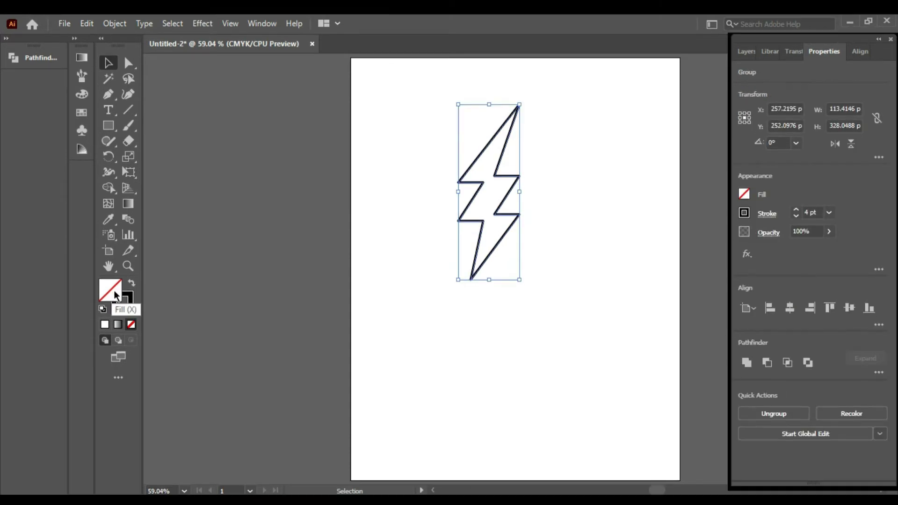
{"action": "double_click", "coordinate": [119, 298]}
{"action": "left_click", "coordinate": [464, 313]}
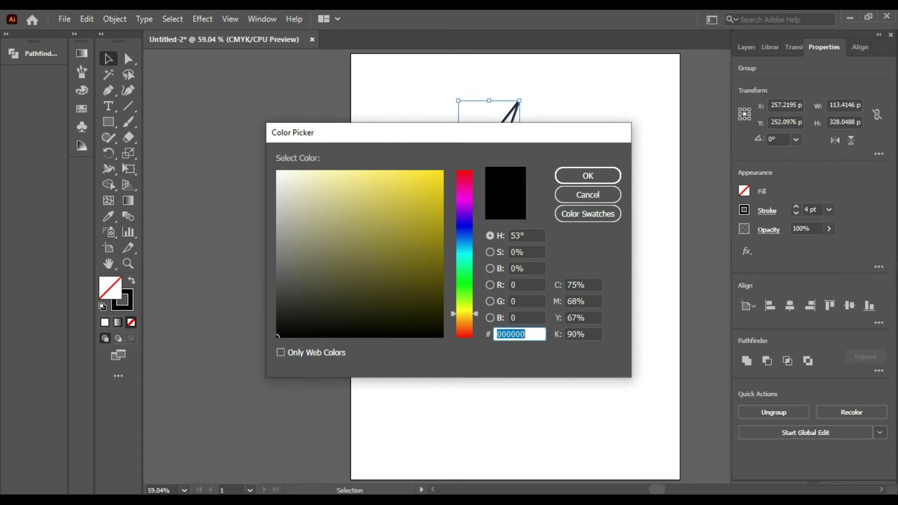
{"action": "left_click_drag", "start_coordinate": [464, 313], "coordinate": [465, 315]}
{"action": "left_click_drag", "start_coordinate": [433, 176], "coordinate": [442, 171]}
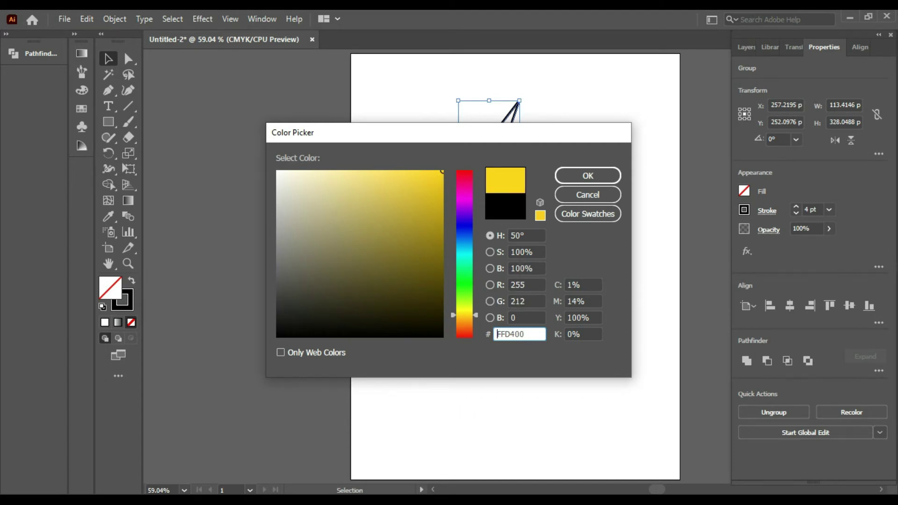
{"action": "left_click", "coordinate": [598, 176]}
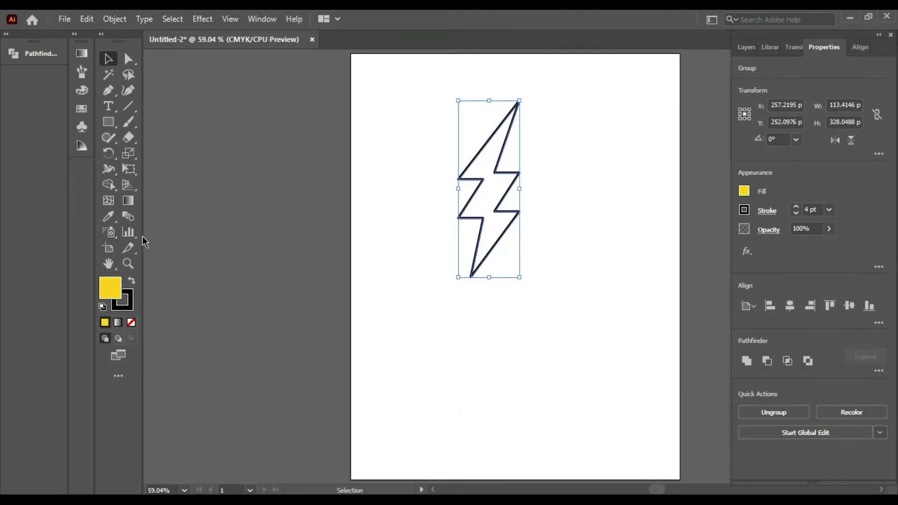
Step: Fill the inside of the bolt outline with the yellow using the Live Paint Bucket
{"action": "left_click", "coordinate": [109, 186]}
{"action": "left_click", "coordinate": [198, 200]}
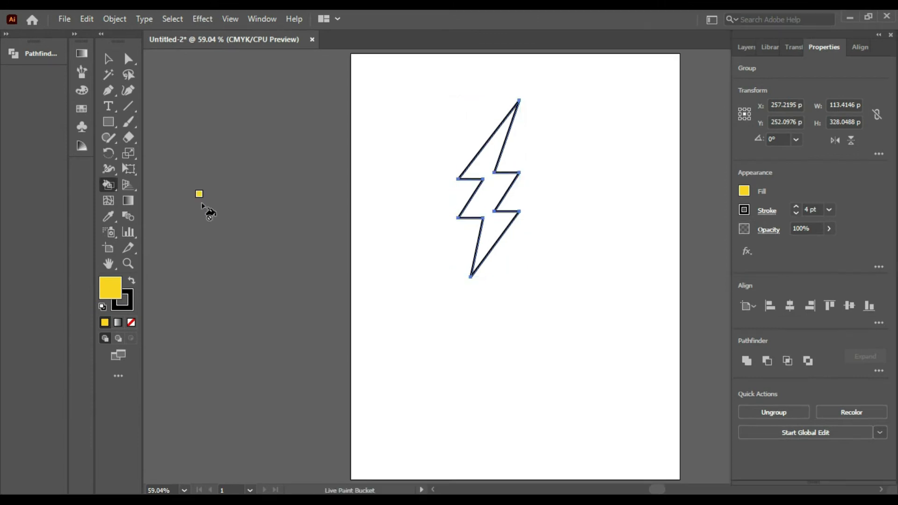
{"action": "left_click", "coordinate": [487, 210]}
{"action": "key", "text": "v"}
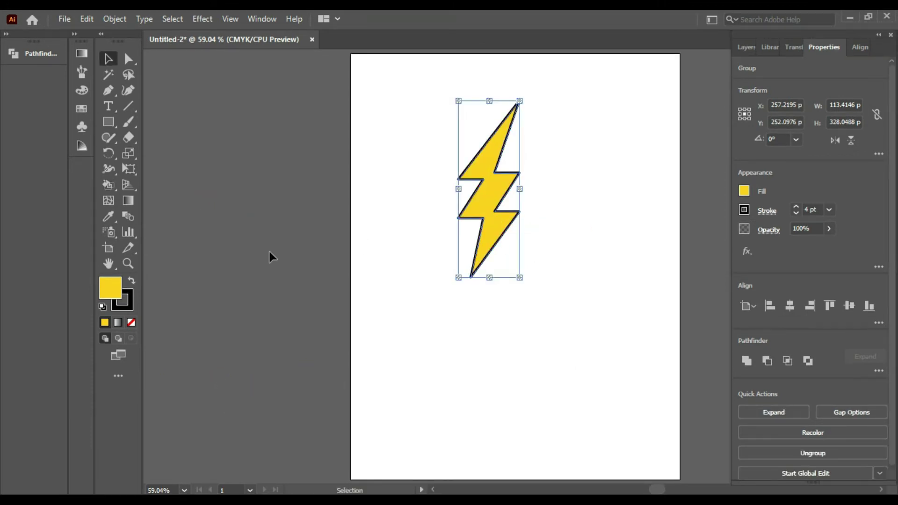
Step: Rotate the lightning bolt clockwise in two turns, entering -6° for the second one
{"action": "left_click", "coordinate": [781, 139]}
{"action": "scroll", "coordinate": [782, 139], "scroll_direction": "down", "scroll_amount": 1}
{"action": "key", "text": "Up"}
{"action": "key", "text": "Up"}
{"action": "key", "text": "Up"}
{"action": "key", "text": "Up"}
{"action": "key", "text": "Up"}
{"action": "key", "text": "Up"}
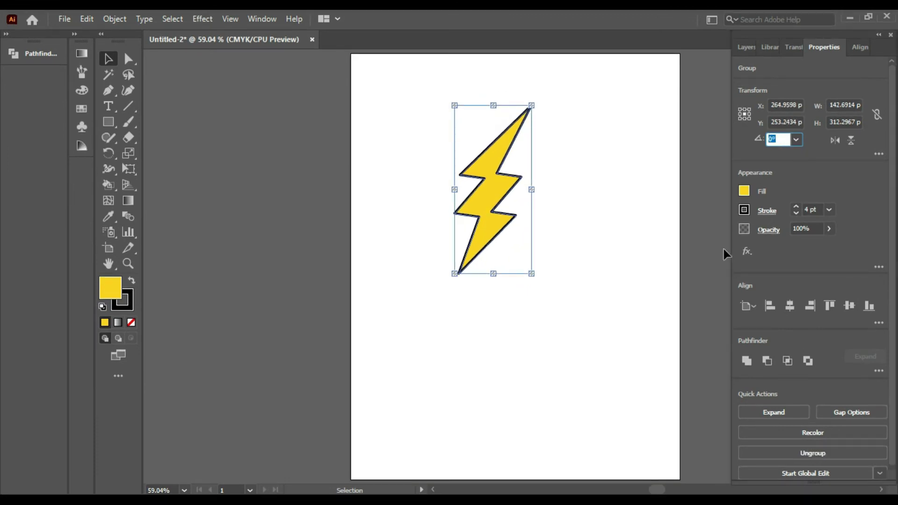
{"action": "type", "text": "-6"}
{"action": "key", "text": "Return"}
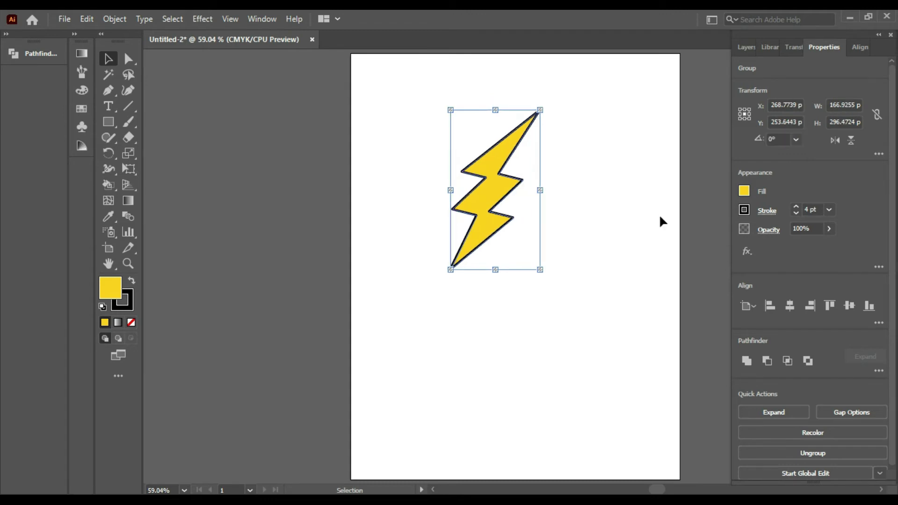
{"action": "left_click", "coordinate": [475, 357]}
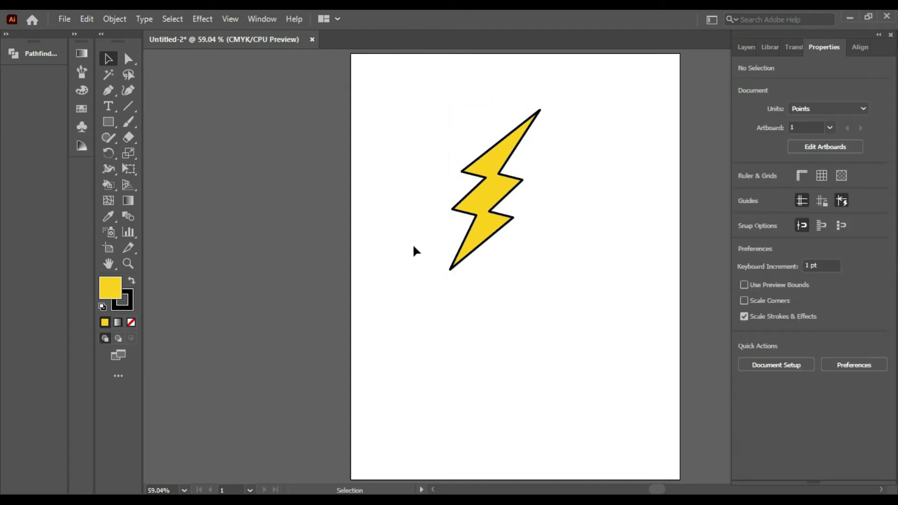
Step: Enlarge the lightning bolt slightly up and to the right, keeping its lower-left corner in place
{"action": "left_click_drag", "start_coordinate": [489, 91], "coordinate": [605, 146]}
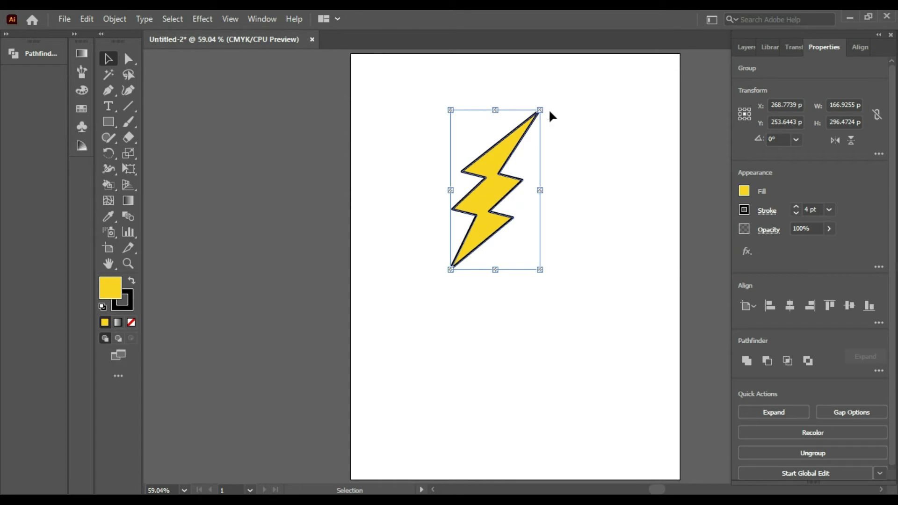
{"action": "left_click_drag", "start_coordinate": [539, 110], "coordinate": [544, 101]}
{"action": "left_click", "coordinate": [585, 181]}
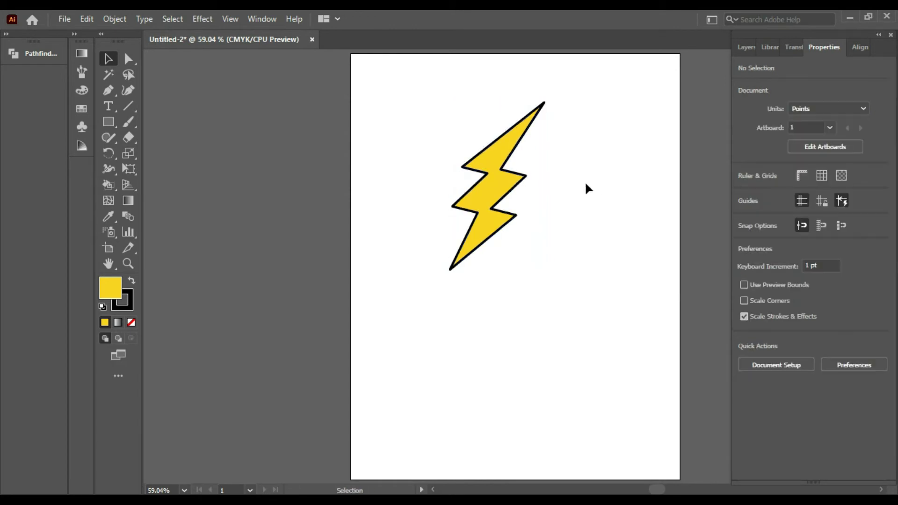
Step: Stretch the lightning bolt by moving its upper tip outward up and to the right and its lower tip further down
{"action": "key", "text": "a"}
{"action": "left_click", "coordinate": [543, 100]}
{"action": "left_click_drag", "start_coordinate": [543, 100], "coordinate": [556, 85]}
{"action": "mouse_move", "coordinate": [438, 249]}
{"action": "left_mouse_down"}
{"action": "mouse_move", "coordinate": [478, 296]}
{"action": "mouse_move", "coordinate": [475, 285]}
{"action": "mouse_move", "coordinate": [446, 276]}
{"action": "left_mouse_up"}
{"action": "left_click", "coordinate": [453, 299]}
Step: Select the bolt's anchor points and rotate it clockwise three times, entering -5°, -5° and -3°
{"action": "left_click_drag", "start_coordinate": [426, 114], "coordinate": [553, 312]}
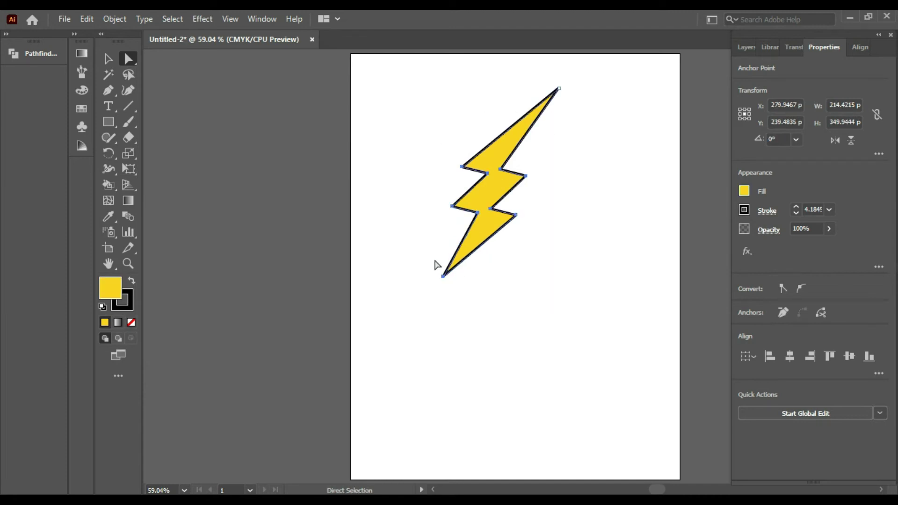
{"action": "left_click", "coordinate": [783, 139]}
{"action": "type", "text": "-5"}
{"action": "key", "text": "Return"}
{"action": "left_click", "coordinate": [784, 139]}
{"action": "type", "text": "-5"}
{"action": "key", "text": "Return"}
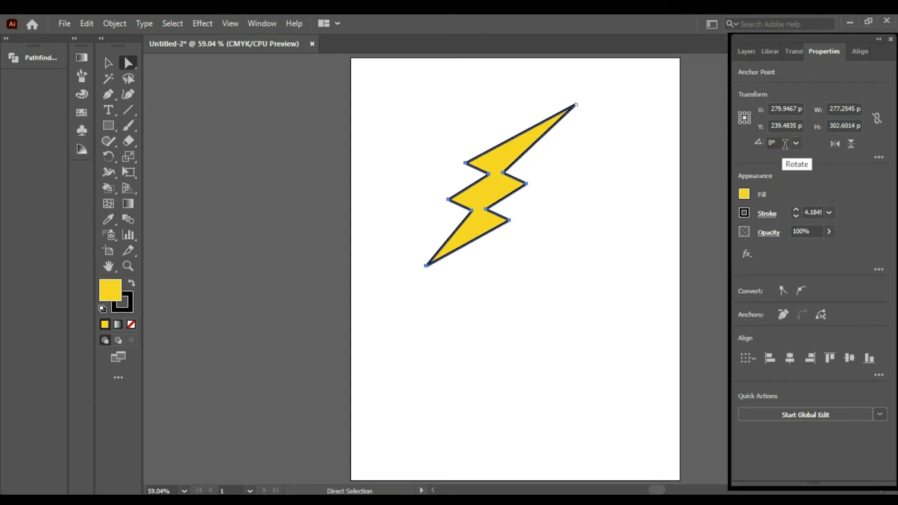
{"action": "left_click", "coordinate": [781, 141]}
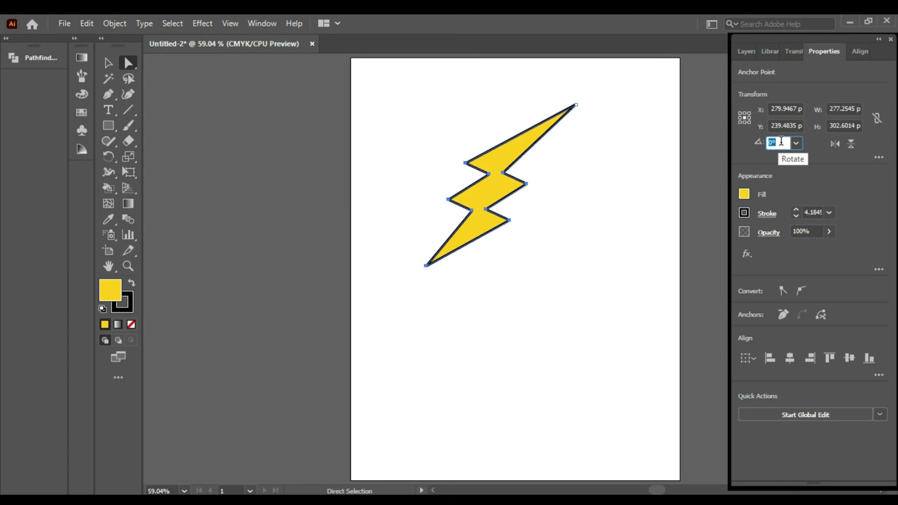
{"action": "type", "text": "-3"}
{"action": "key", "text": "Return"}
Step: Turn the bolt back counterclockwise in small angle increments until it stands steeper than before
{"action": "left_click", "coordinate": [781, 138]}
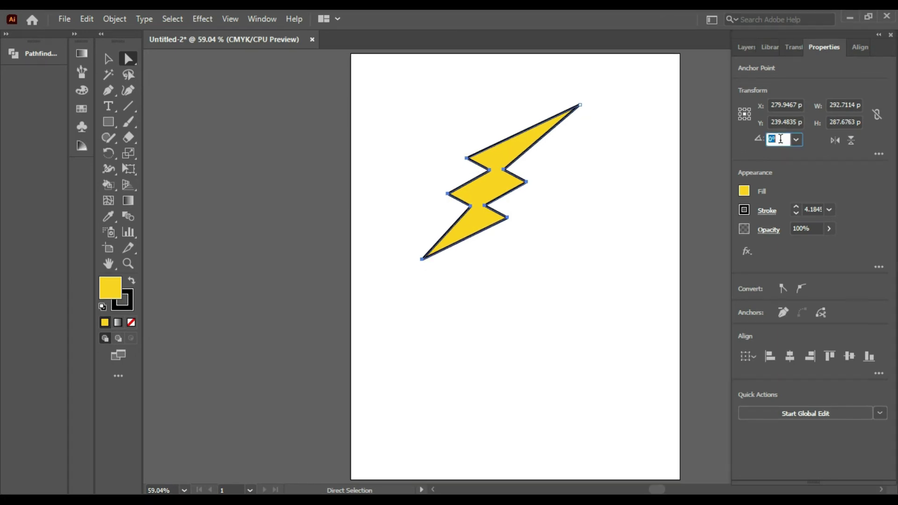
{"action": "scroll", "coordinate": [780, 139], "scroll_direction": "up", "scroll_amount": 11}
{"action": "key", "text": "Up"}
{"action": "key", "text": "Up"}
{"action": "key", "text": "Up"}
{"action": "key", "text": "Up"}
{"action": "key", "text": "Up"}
{"action": "key", "text": "Up"}
{"action": "key", "text": "Down"}
{"action": "key", "text": "Down"}
{"action": "key", "text": "Down"}
{"action": "key", "text": "Down"}
{"action": "key", "text": "Up"}
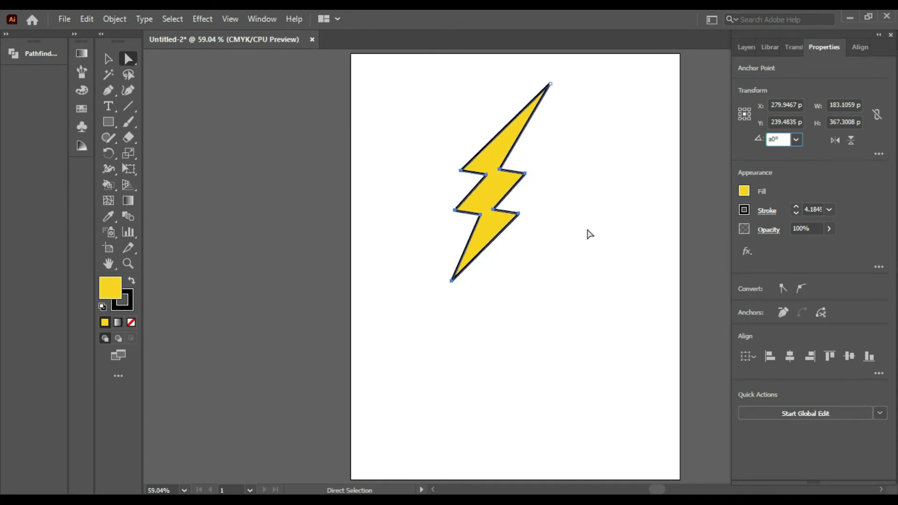
Step: Move the lightning bolt down and slightly right towards the middle of the artboard, leaving it deselected
{"action": "key", "text": "v"}
{"action": "left_click_drag", "start_coordinate": [497, 206], "coordinate": [521, 282]}
{"action": "left_click", "coordinate": [605, 281]}
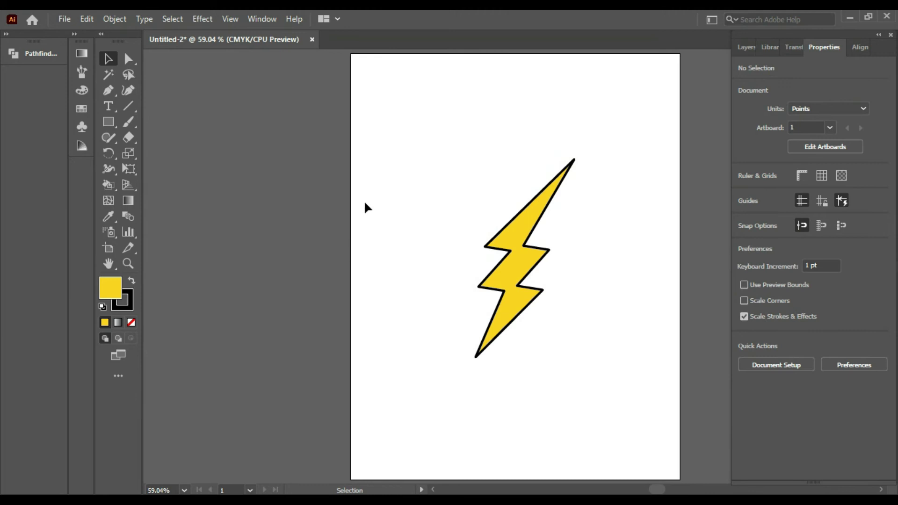
Step: Draw a circle about 314 pt in diameter overlapping the bolt's left side and fill it with white FFFFFF
{"action": "key", "text": "l"}
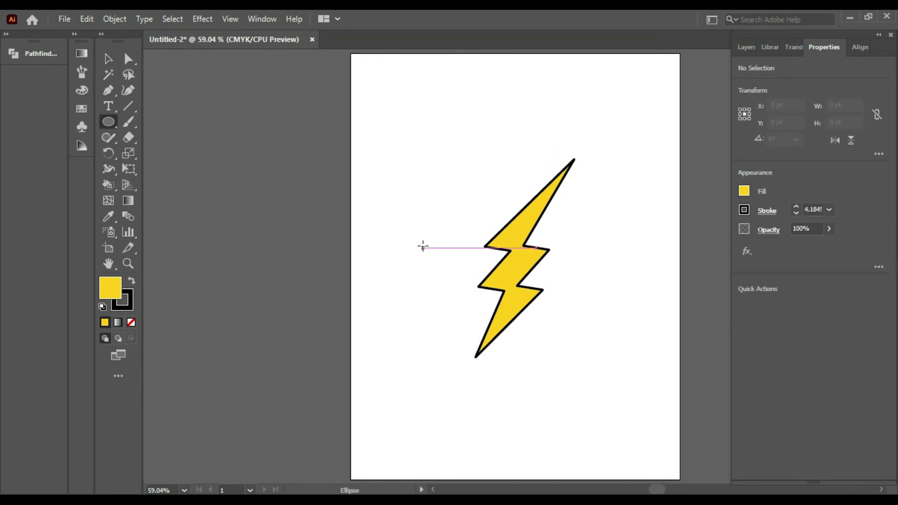
{"action": "left_click_drag", "start_coordinate": [422, 246], "coordinate": [445, 333]}
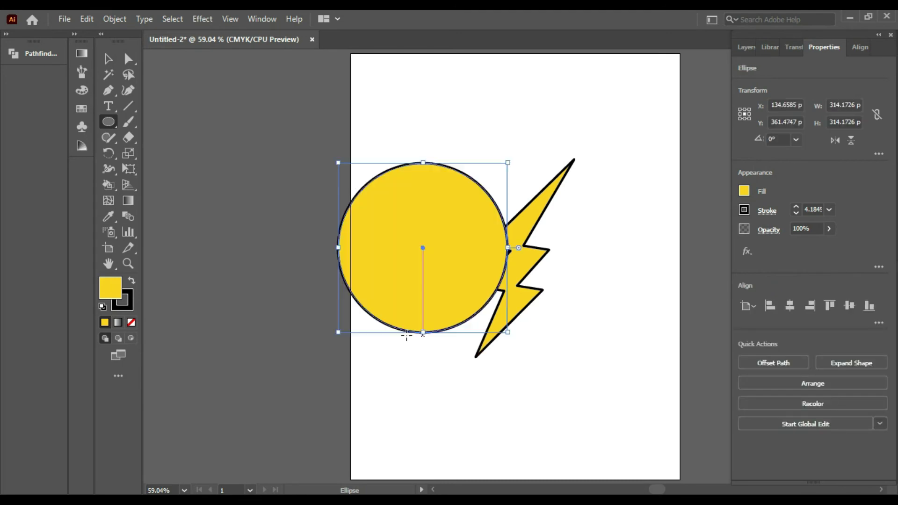
{"action": "double_click", "coordinate": [111, 289]}
{"action": "type", "text": "ffffff"}
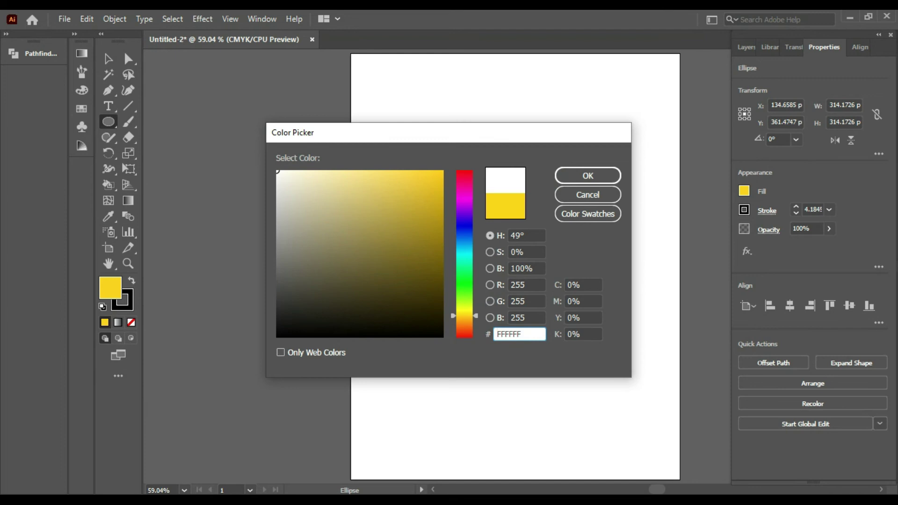
{"action": "key", "text": "Return"}
Step: Select the circle and the bolt and align their centres both horizontally and vertically
{"action": "key", "text": "v"}
{"action": "left_click_drag", "start_coordinate": [439, 115], "coordinate": [574, 251]}
{"action": "left_click", "coordinate": [790, 306]}
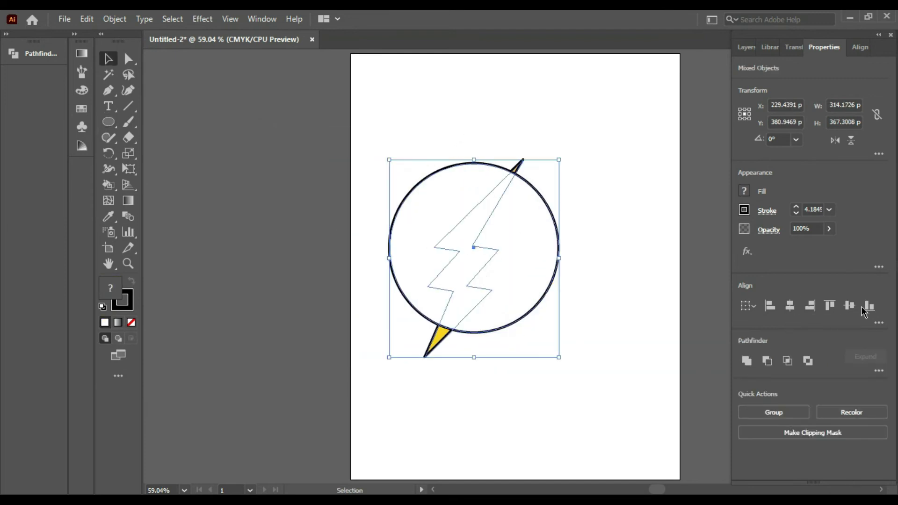
{"action": "left_click", "coordinate": [849, 305]}
{"action": "left_click", "coordinate": [879, 322]}
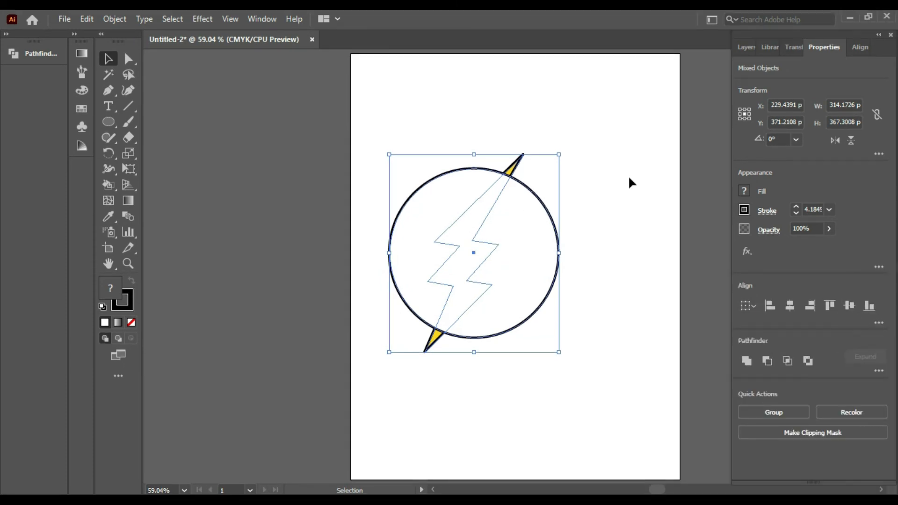
Step: Resize the artboard to 800 pt wide by 800 pt high
{"action": "left_click", "coordinate": [106, 250]}
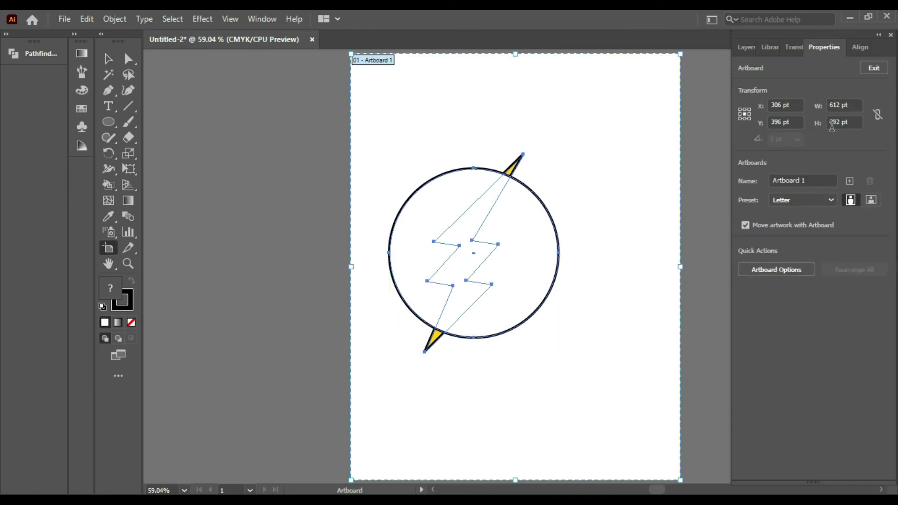
{"action": "double_click", "coordinate": [848, 104]}
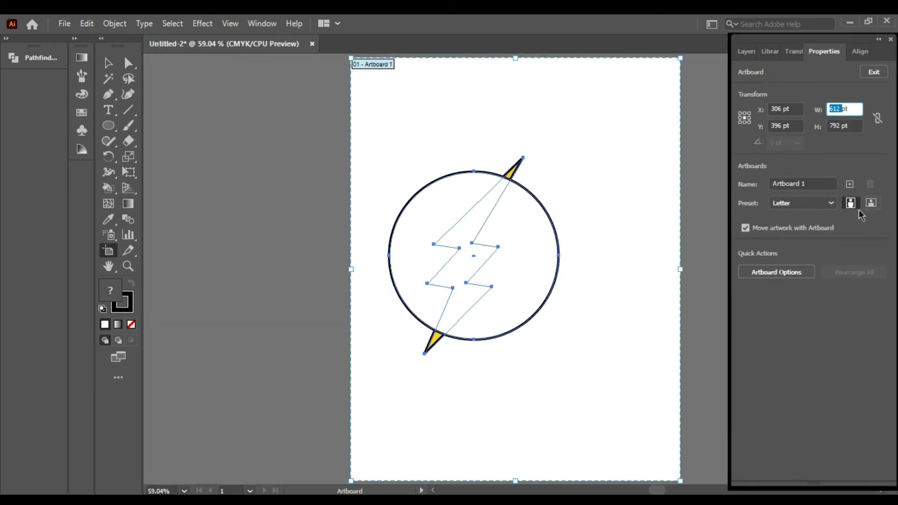
{"action": "type", "text": "800pt"}
{"action": "key", "text": "Return"}
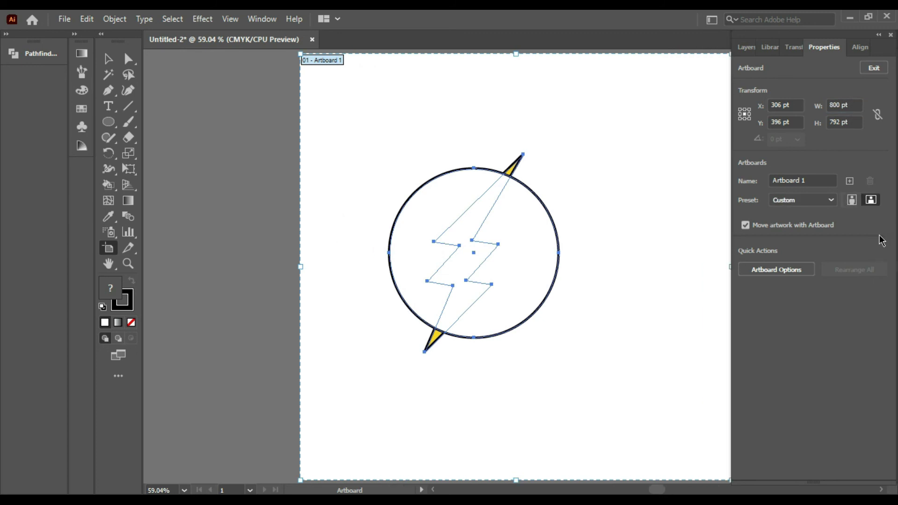
{"action": "double_click", "coordinate": [842, 122]}
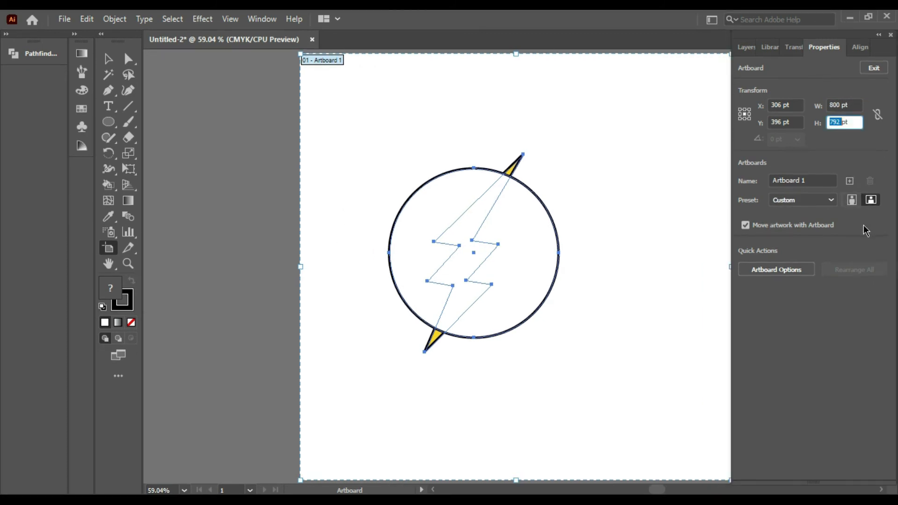
{"action": "type", "text": "800"}
{"action": "key", "text": "Return"}
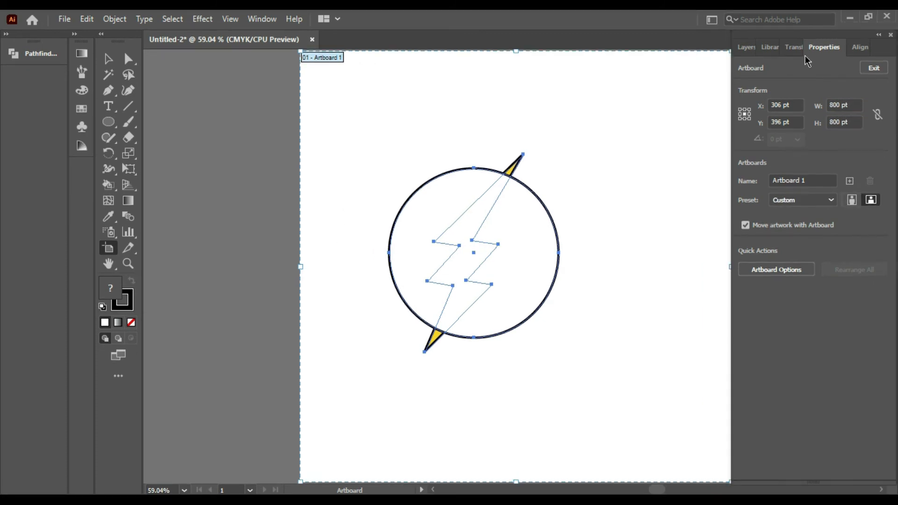
{"action": "left_click", "coordinate": [109, 61]}
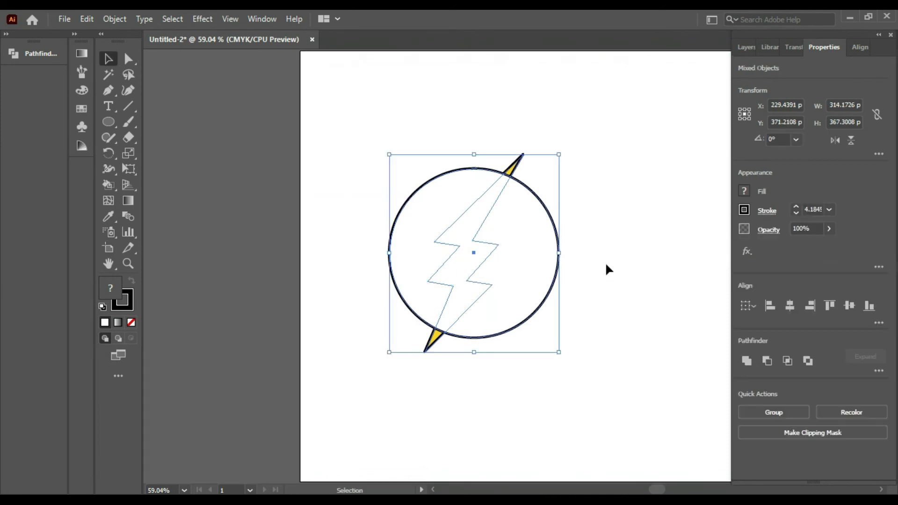
Step: Align the circle and bolt to the artboard, centring them horizontally and vertically
{"action": "left_click", "coordinate": [878, 321]}
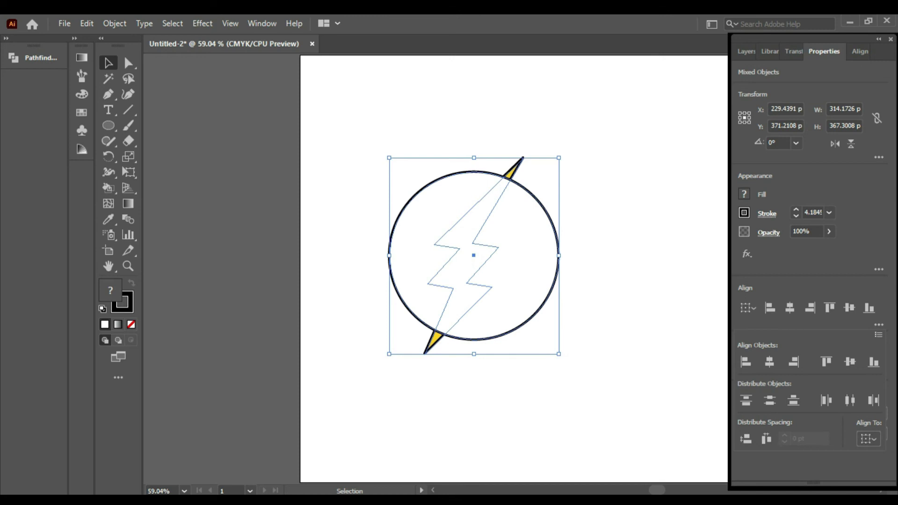
{"action": "left_click", "coordinate": [848, 478]}
{"action": "left_click", "coordinate": [793, 313]}
{"action": "left_click", "coordinate": [790, 308]}
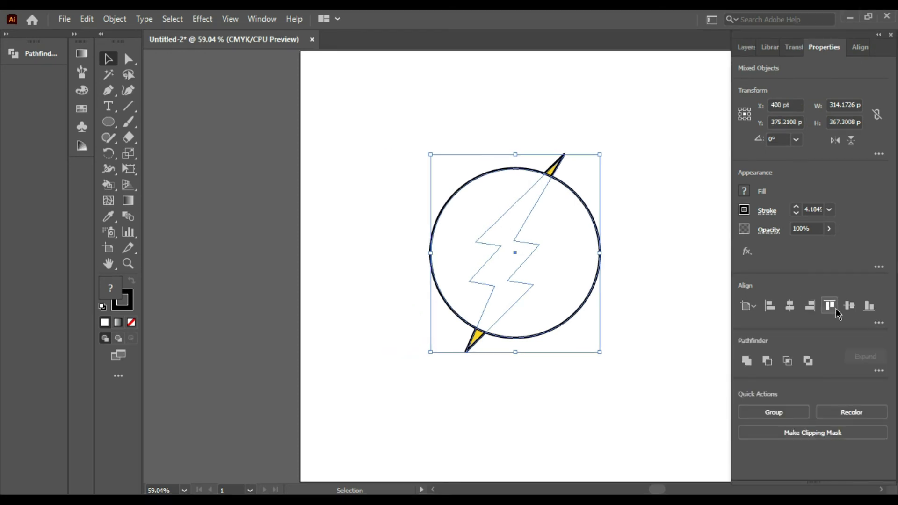
{"action": "left_click", "coordinate": [850, 307]}
Step: Set the alignment reference back to the selection and centre the circle and bolt horizontally on each other
{"action": "left_click", "coordinate": [878, 323]}
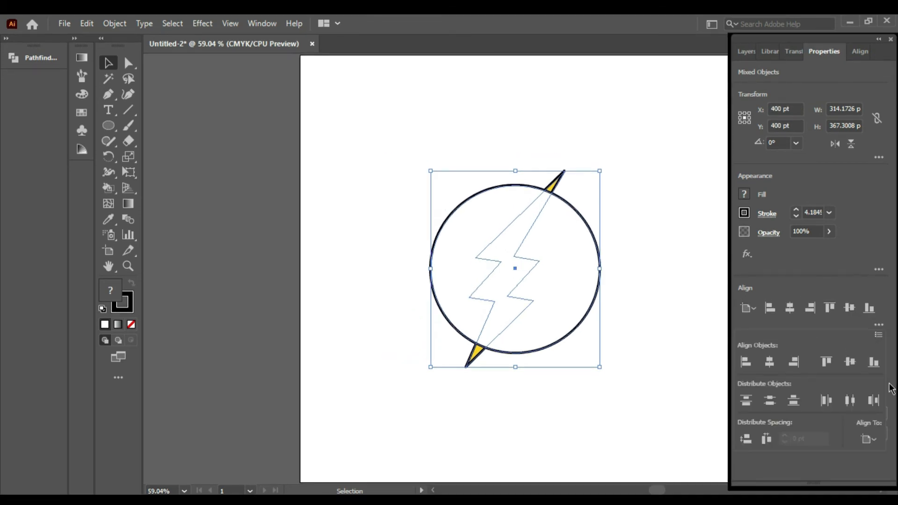
{"action": "left_click", "coordinate": [871, 440]}
{"action": "left_click", "coordinate": [829, 454]}
{"action": "left_click", "coordinate": [789, 308]}
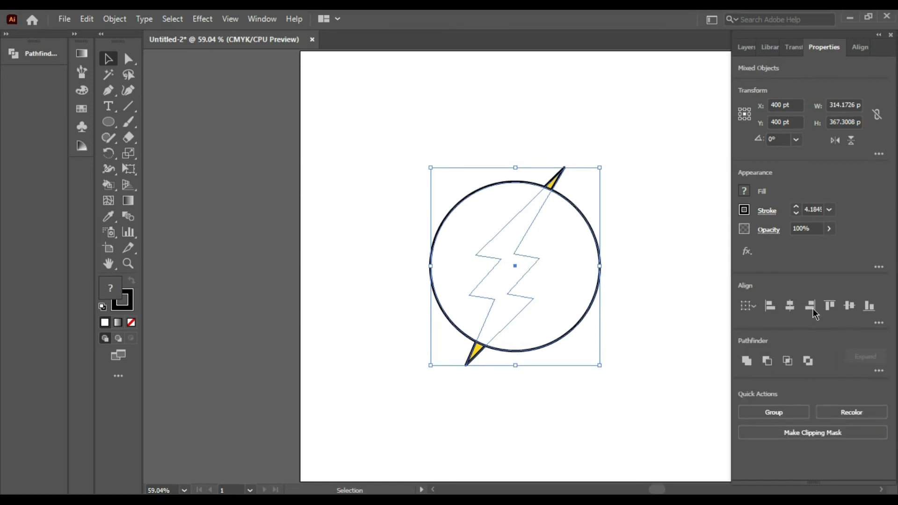
Step: Send the white circle to the back, behind the bolt, and select both objects
{"action": "left_click", "coordinate": [578, 158]}
{"action": "left_click", "coordinate": [556, 214]}
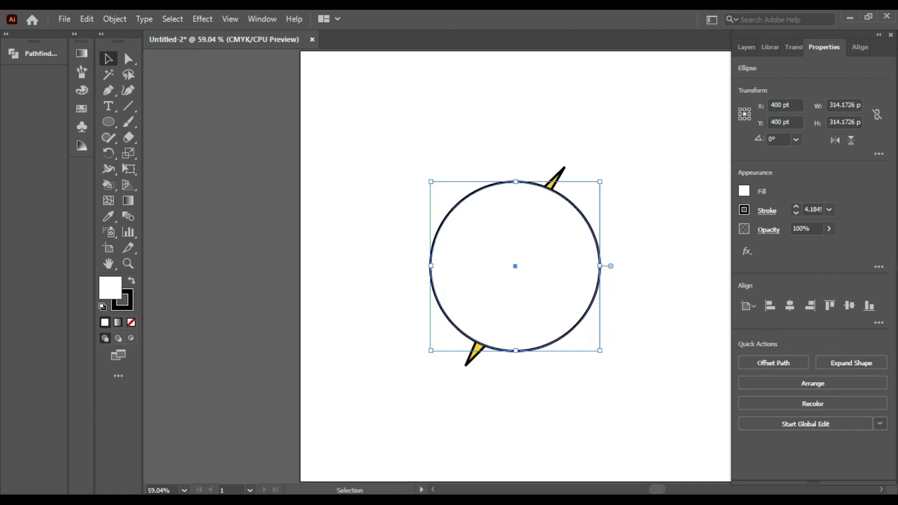
{"action": "left_click", "coordinate": [812, 384]}
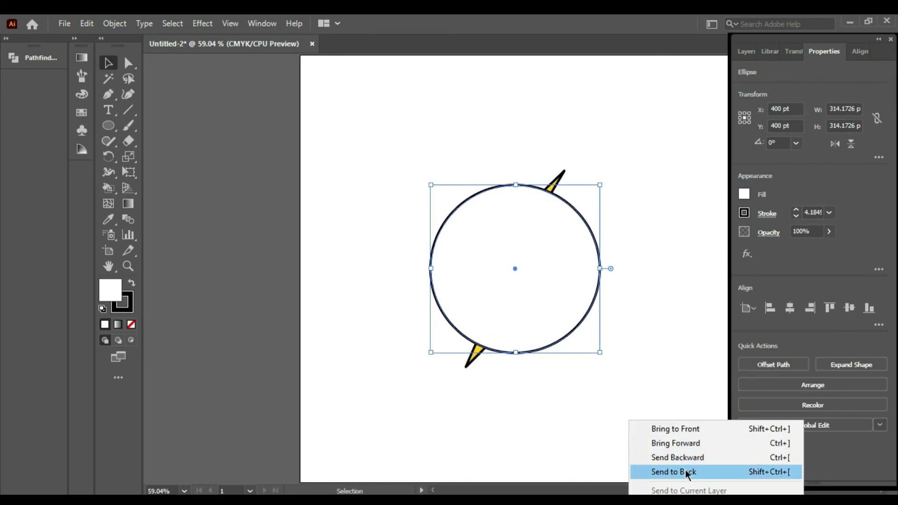
{"action": "left_click", "coordinate": [691, 472]}
{"action": "left_click", "coordinate": [666, 335]}
{"action": "left_click_drag", "start_coordinate": [358, 117], "coordinate": [515, 369]}
{"action": "left_click", "coordinate": [468, 377]}
{"action": "left_click_drag", "start_coordinate": [401, 116], "coordinate": [664, 418]}
Step: Create an 800 by 800 pt rectangle from the artboard's upper-left corner so it covers the whole artboard
{"action": "key", "text": "h"}
{"action": "left_click_drag", "start_coordinate": [657, 353], "coordinate": [626, 351]}
{"action": "key", "text": "m"}
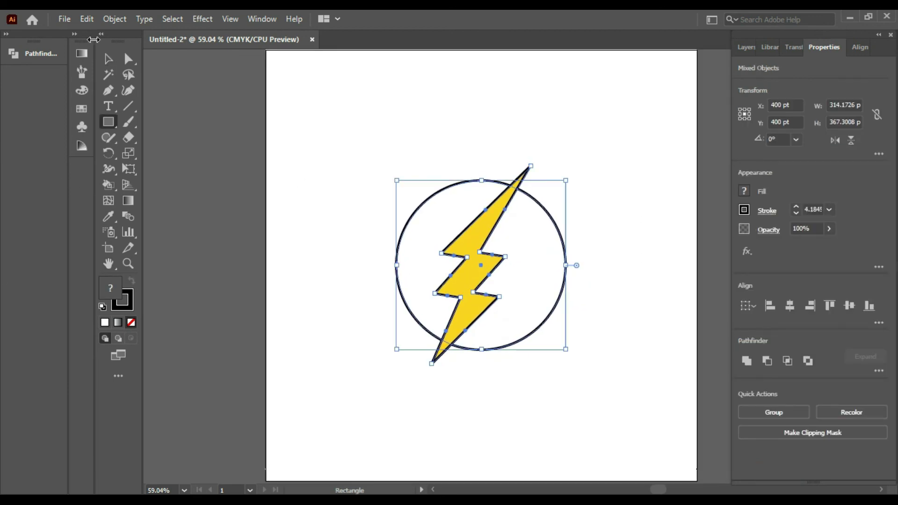
{"action": "scroll", "coordinate": [327, 119], "scroll_direction": "up", "scroll_amount": 2}
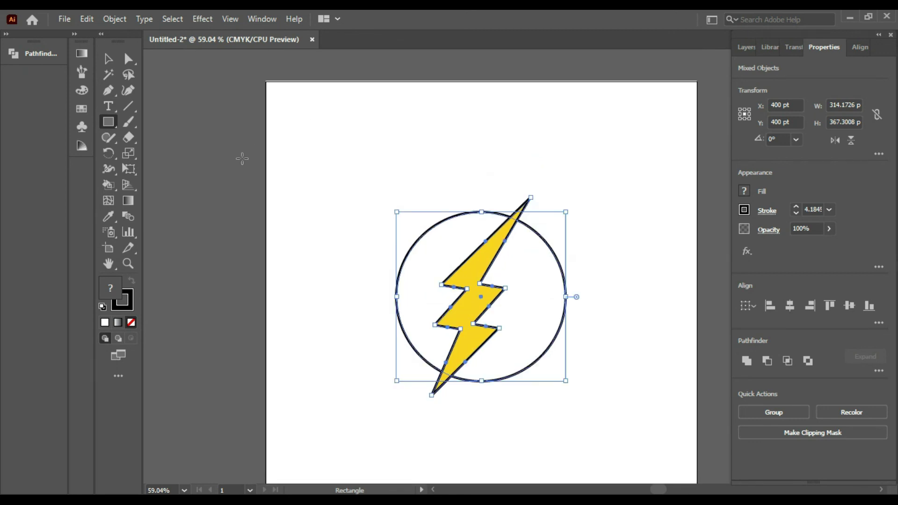
{"action": "left_click", "coordinate": [265, 82]}
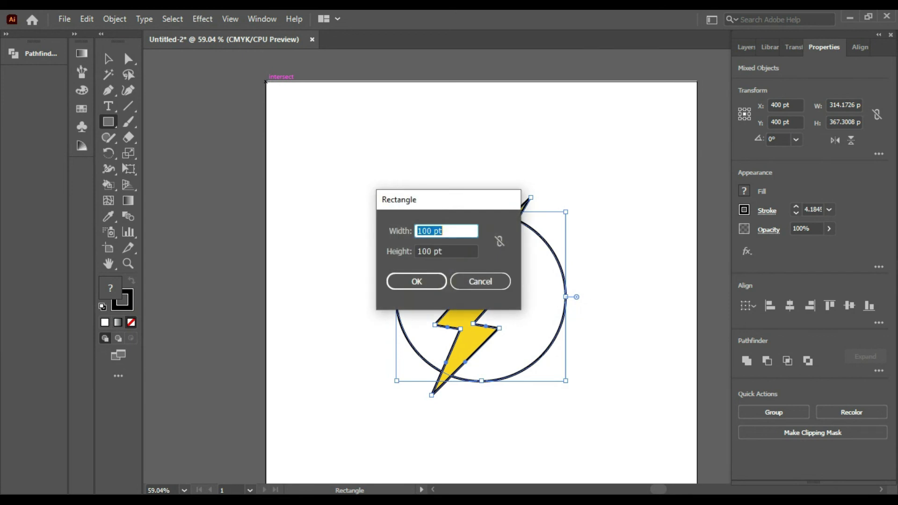
{"action": "type", "text": "800"}
{"action": "key", "text": "Tab"}
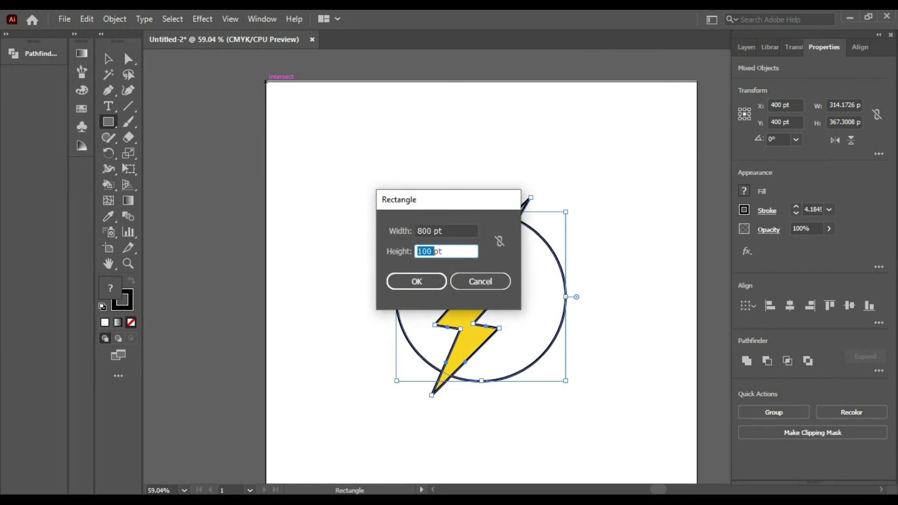
{"action": "type", "text": "8"}
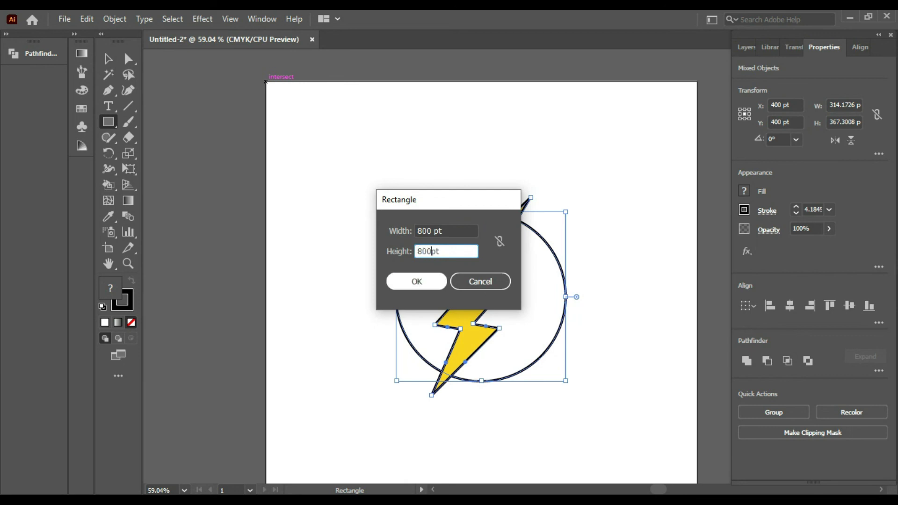
{"action": "left_click", "coordinate": [417, 281]}
{"action": "scroll", "coordinate": [444, 337], "scroll_direction": "down", "scroll_amount": 1}
{"action": "scroll", "coordinate": [443, 336], "scroll_direction": "down", "scroll_amount": 1}
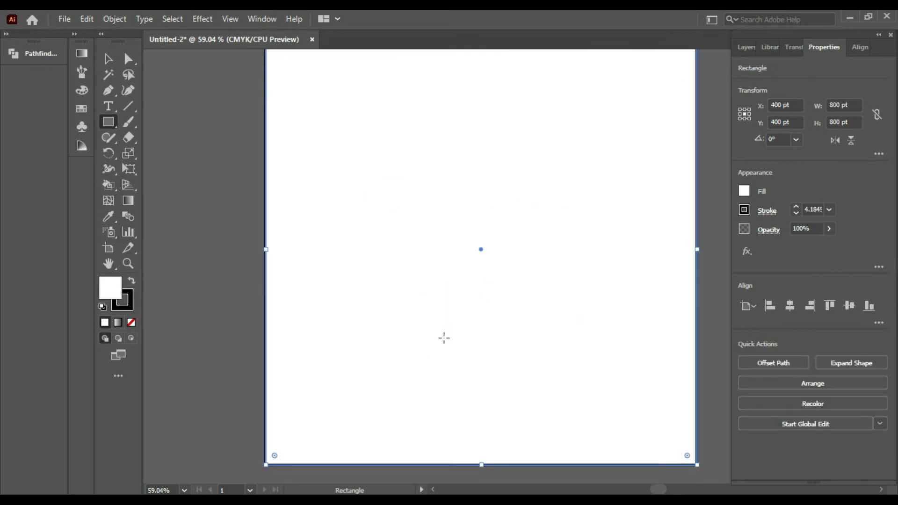
Step: Fill the square with bright red (C 0, M 100, Y 100, K 0)
{"action": "double_click", "coordinate": [111, 284]}
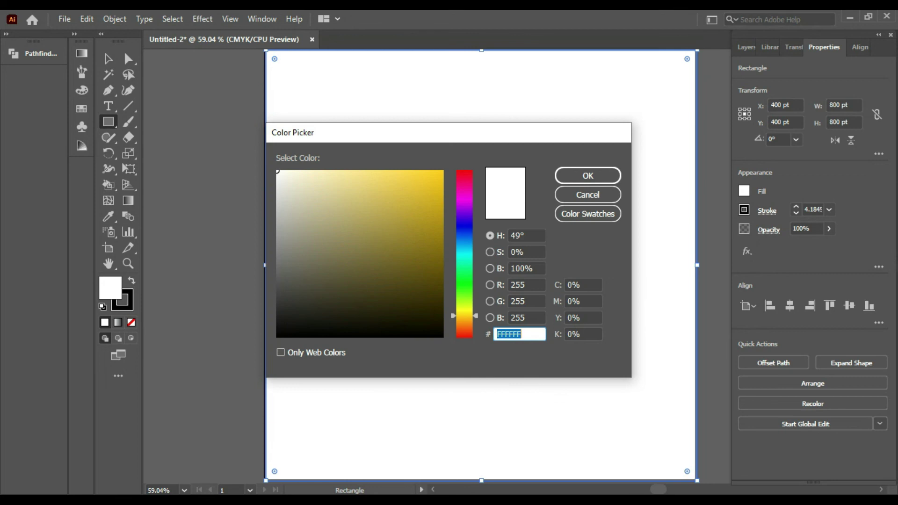
{"action": "left_click_drag", "start_coordinate": [464, 316], "coordinate": [464, 170]}
{"action": "left_click", "coordinate": [441, 172]}
{"action": "left_click", "coordinate": [608, 178]}
Step: Remove the stroke from the red square while keeping its red fill
{"action": "left_click", "coordinate": [132, 305]}
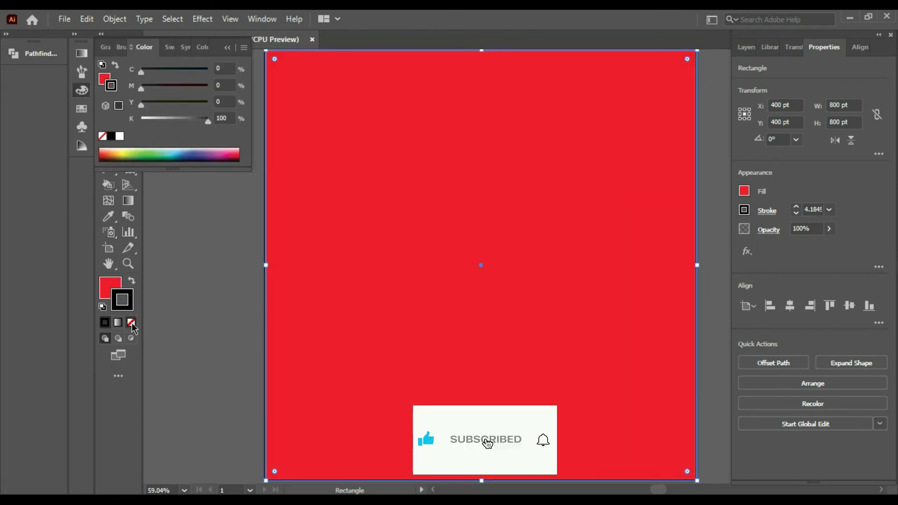
{"action": "left_click", "coordinate": [131, 322]}
{"action": "left_click", "coordinate": [132, 281]}
{"action": "key", "text": "shift+x"}
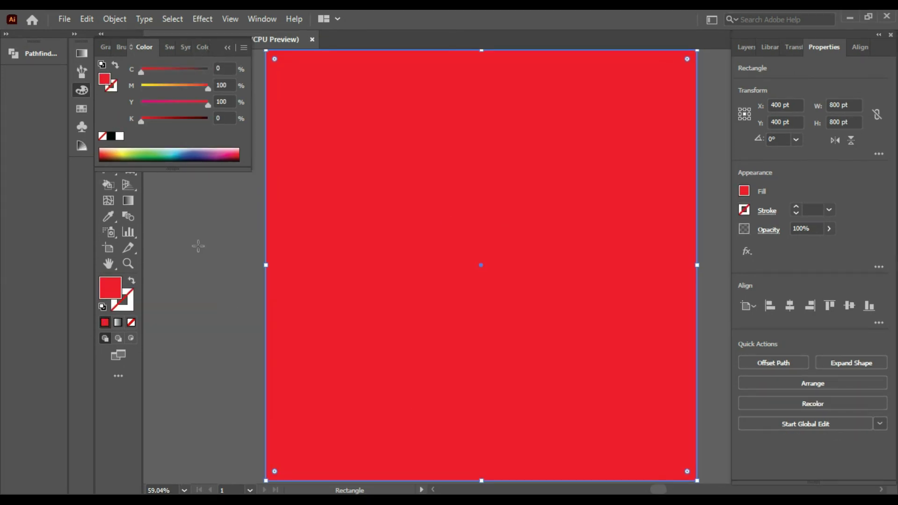
{"action": "left_click", "coordinate": [227, 47]}
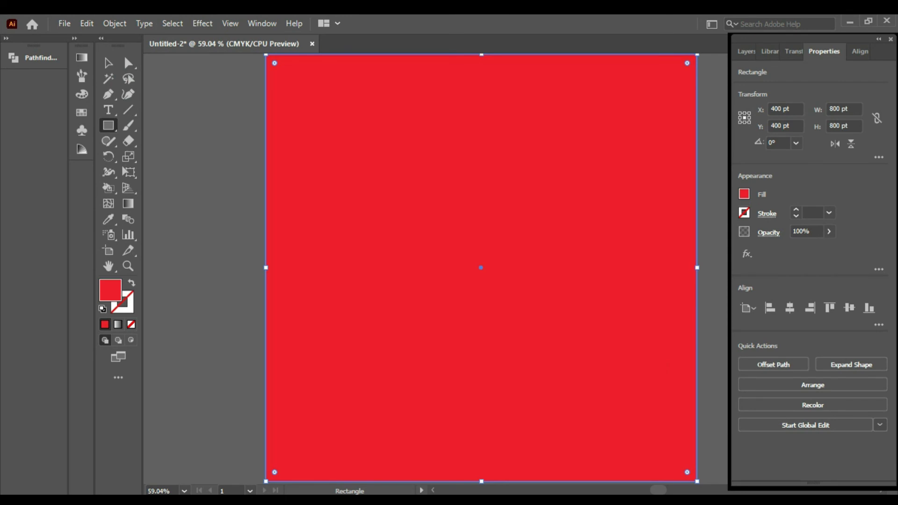
Step: Send the red square to the back, behind the circle and the lightning bolt
{"action": "right_click", "coordinate": [617, 293]}
{"action": "left_click", "coordinate": [683, 471]}
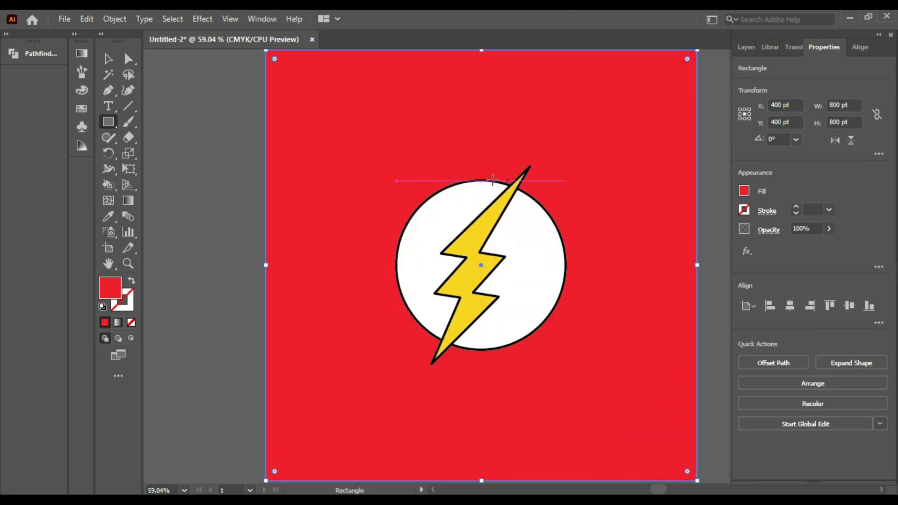
{"action": "key", "text": "v"}
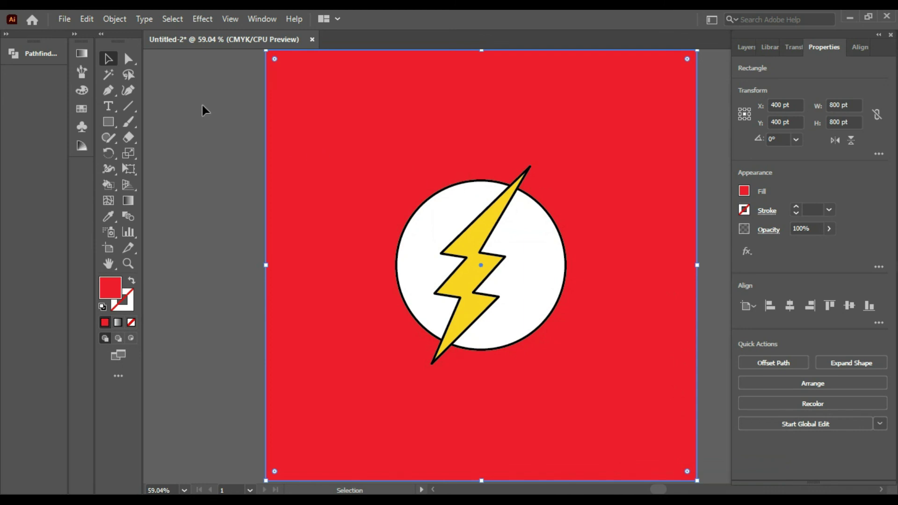